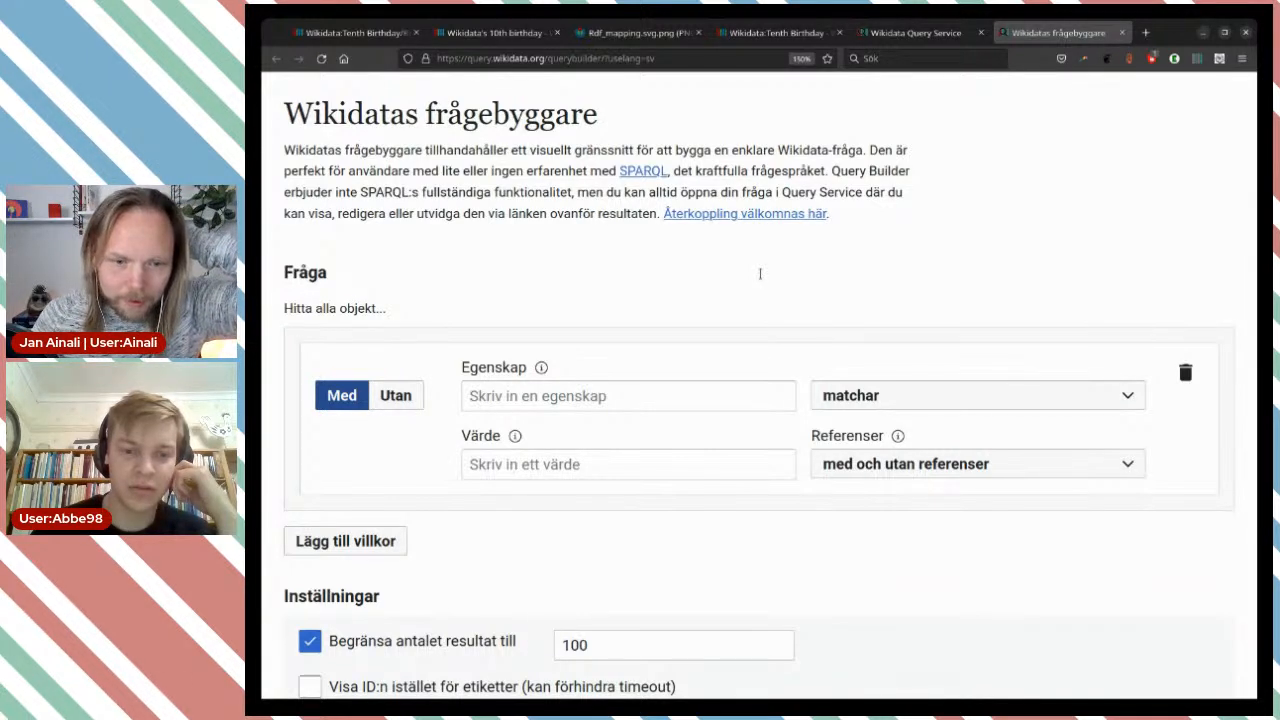
# Switch the query builder's interface language to English by changing the uselang value in the page address to en.
pyautogui.moveTo(646, 57); pyautogui.dragTo(667, 56)
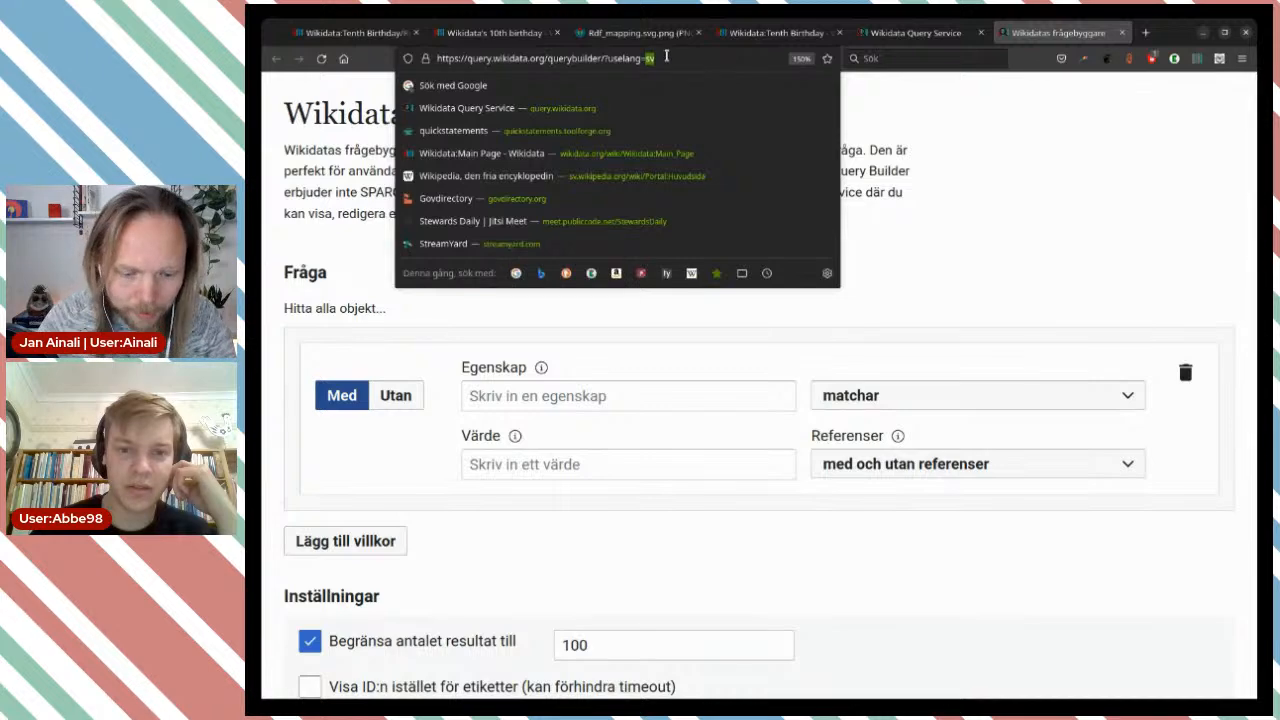
pyautogui.write('en')
pyautogui.press('Return')
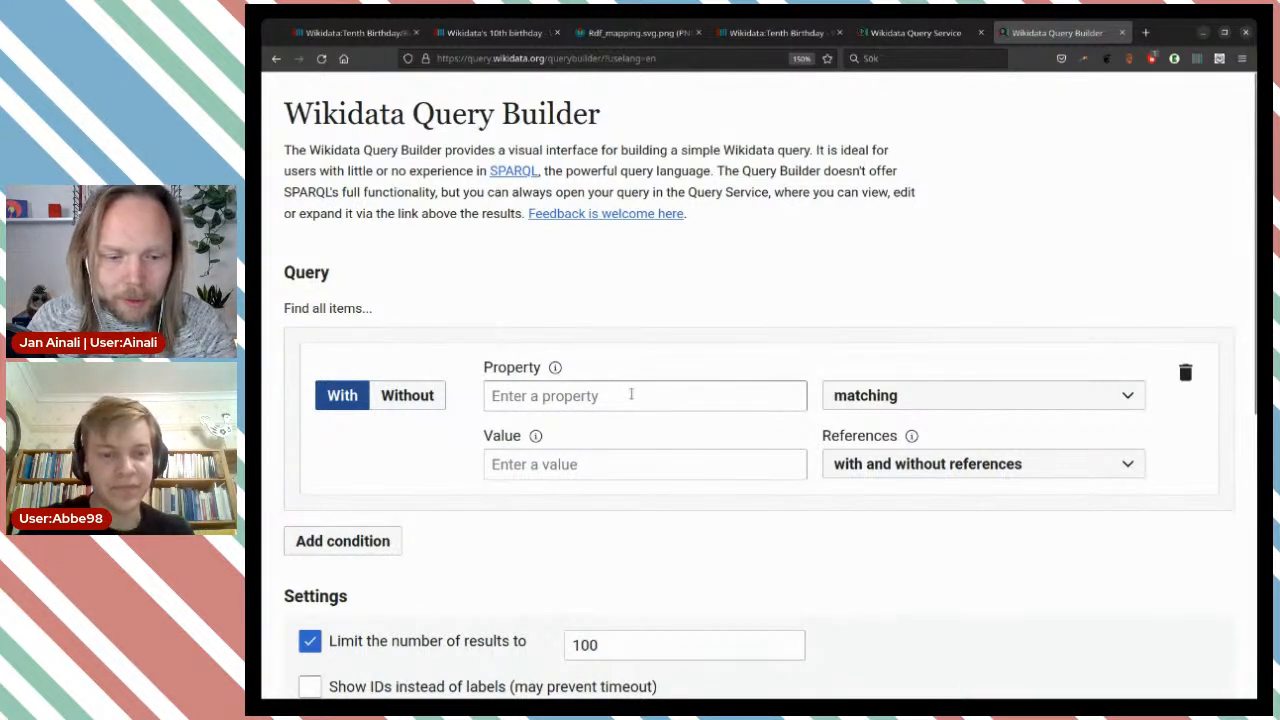
# Set the property of the first query condition to "instance of".
pyautogui.click(631, 394)
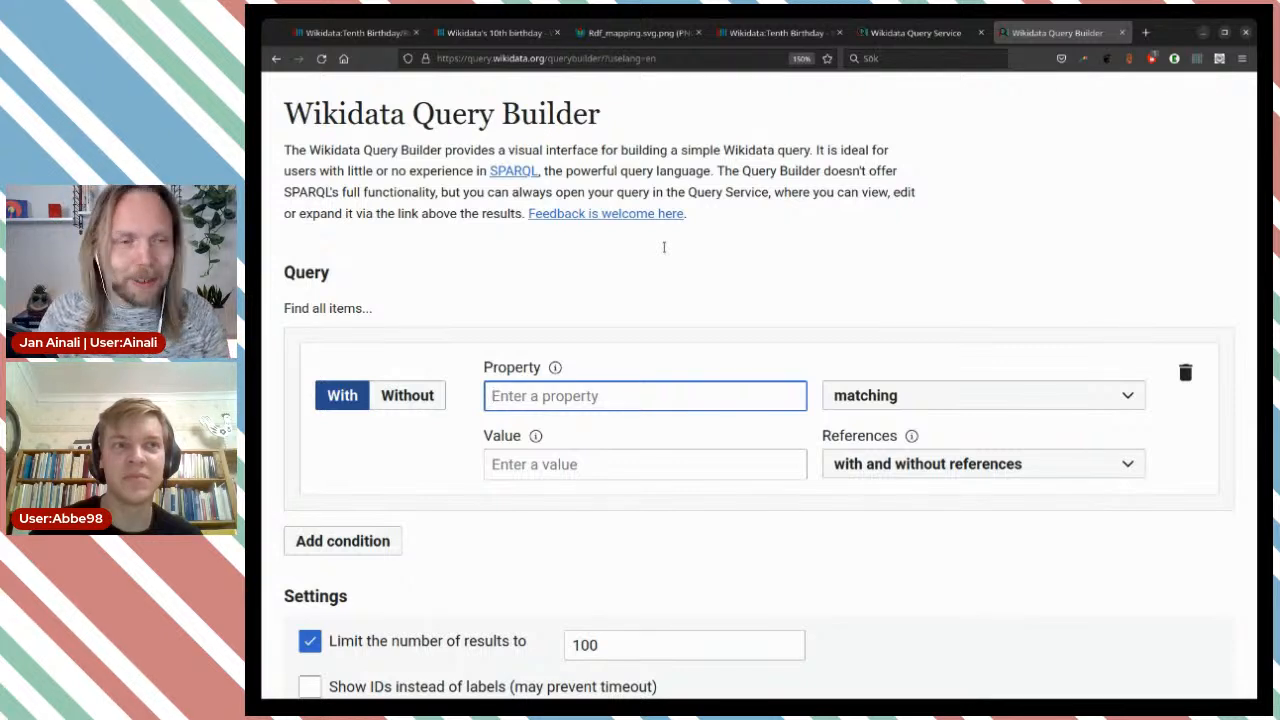
pyautogui.write('inst')
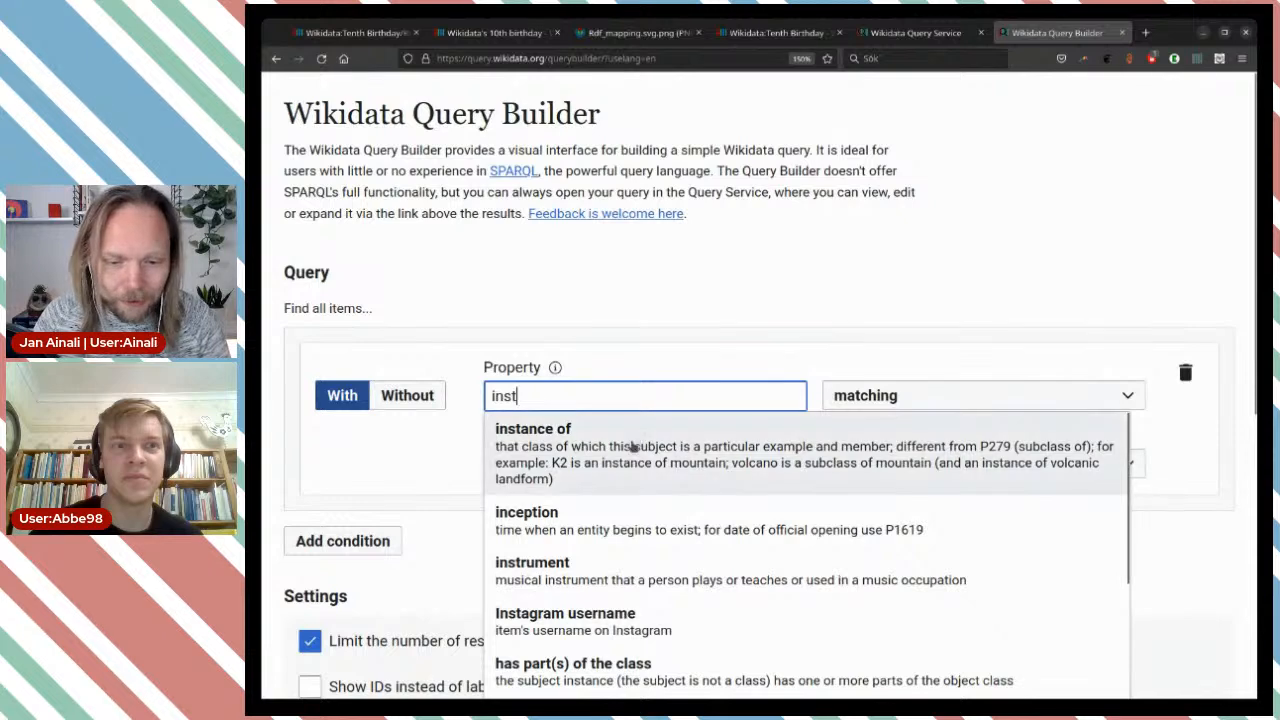
pyautogui.click(635, 446)
# Set the condition's value to "Wikidata item" and exclude related values from the search.
pyautogui.click(613, 462)
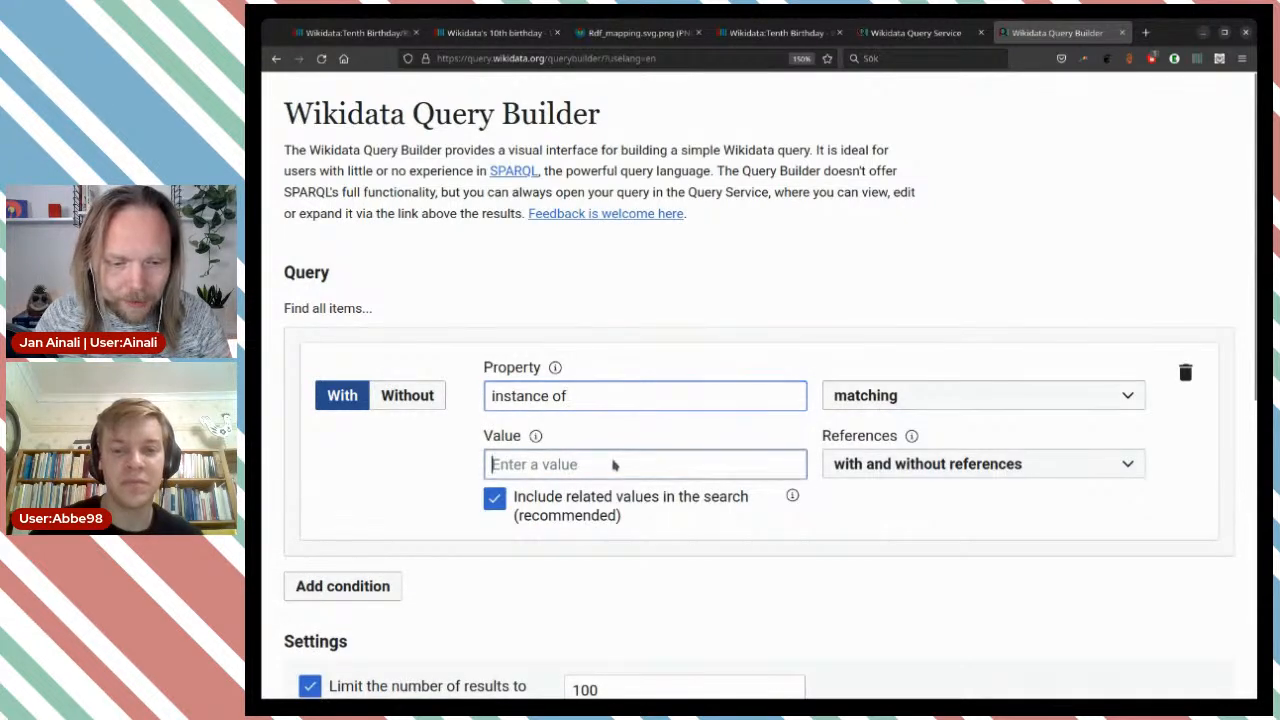
pyautogui.write('wikit')
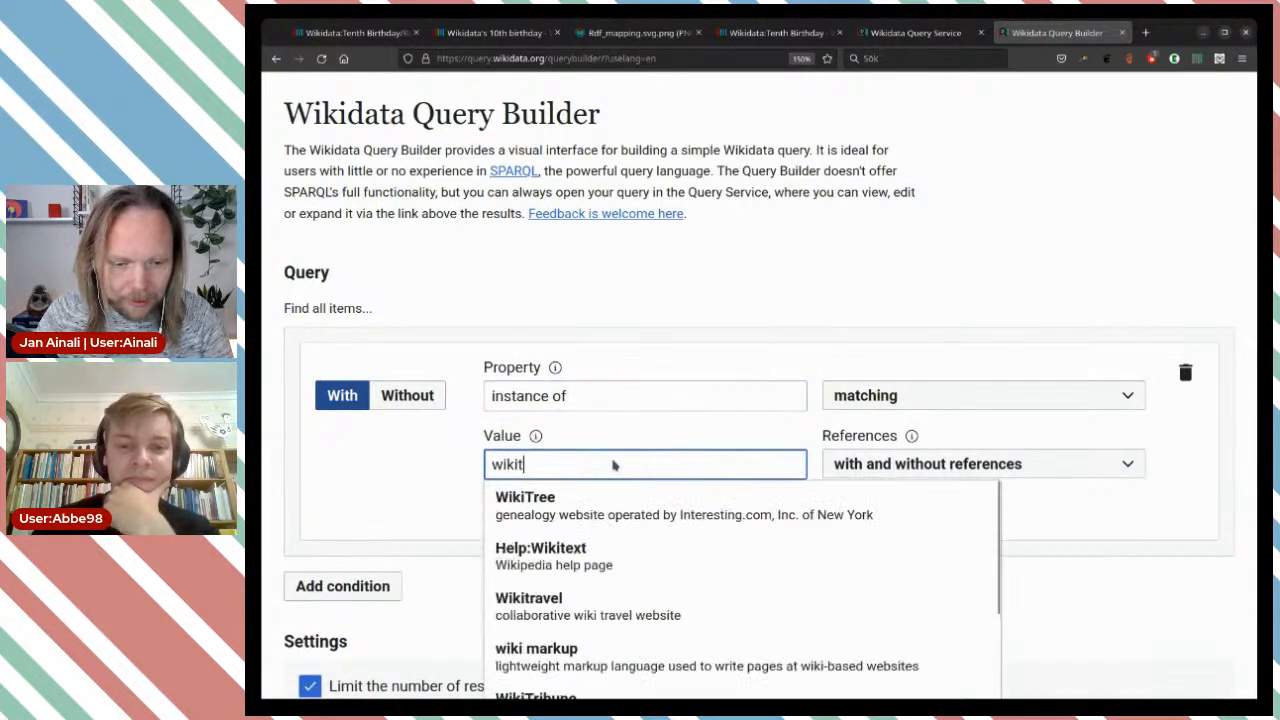
pyautogui.press('BackSpace')
pyautogui.press('BackSpace')
pyautogui.write('data ite')
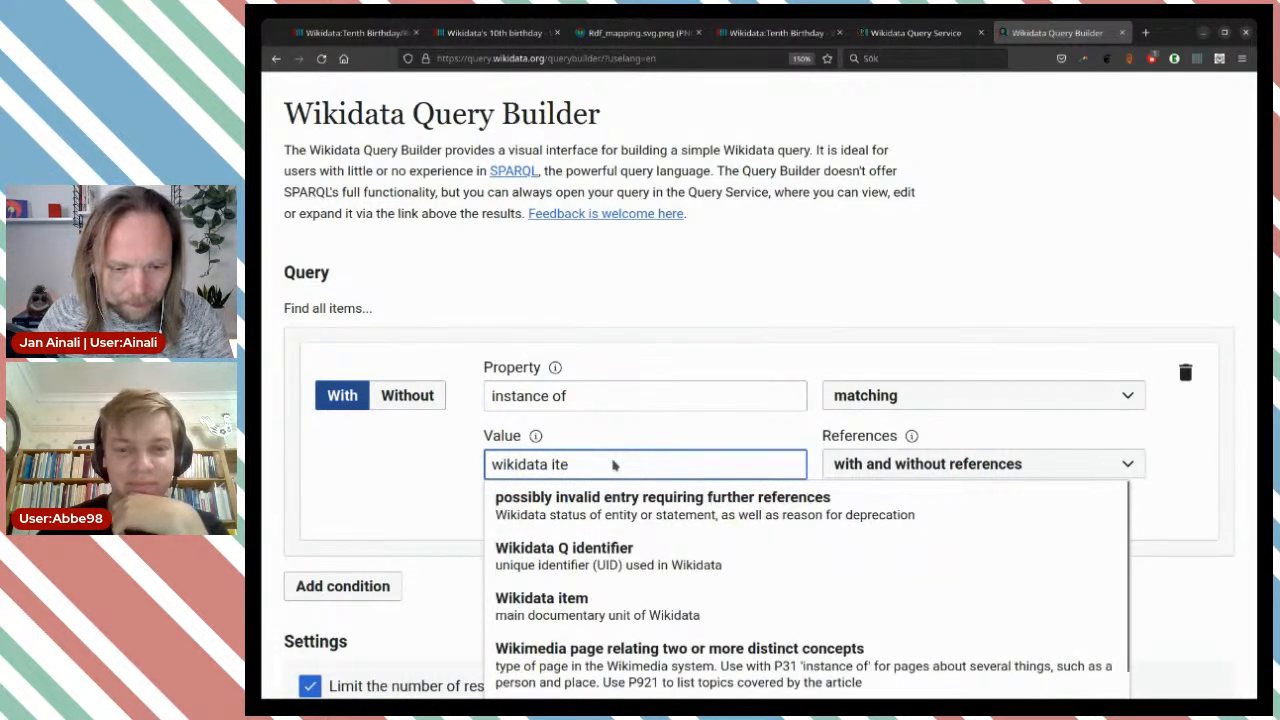
pyautogui.click(550, 605)
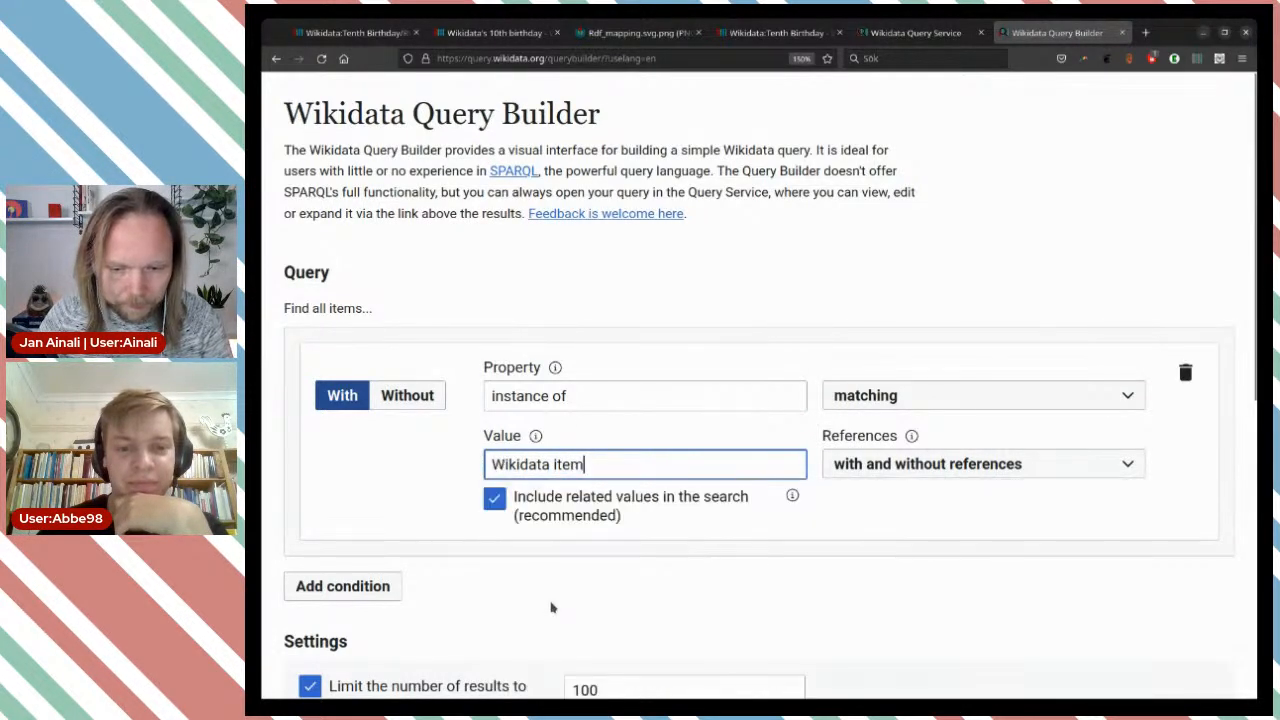
pyautogui.click(500, 499)
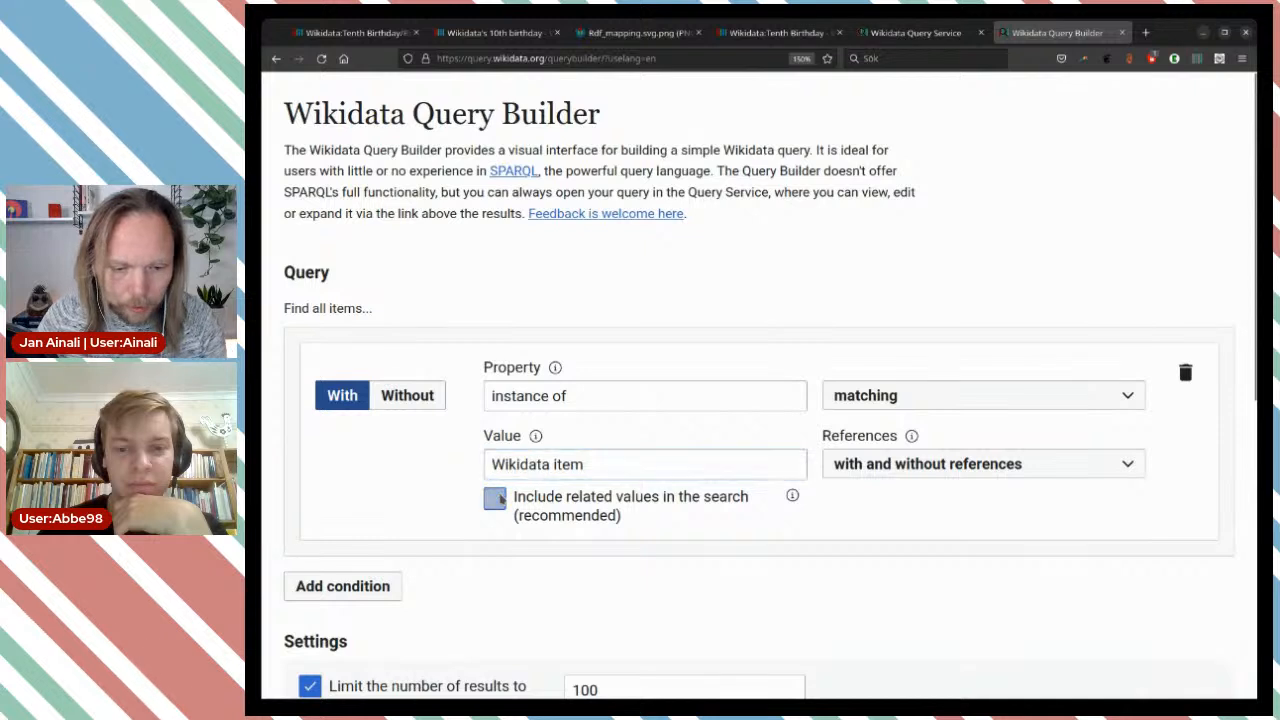
# Remove the limit on the number of results and run the query.
pyautogui.scroll(-3, 842, 523)
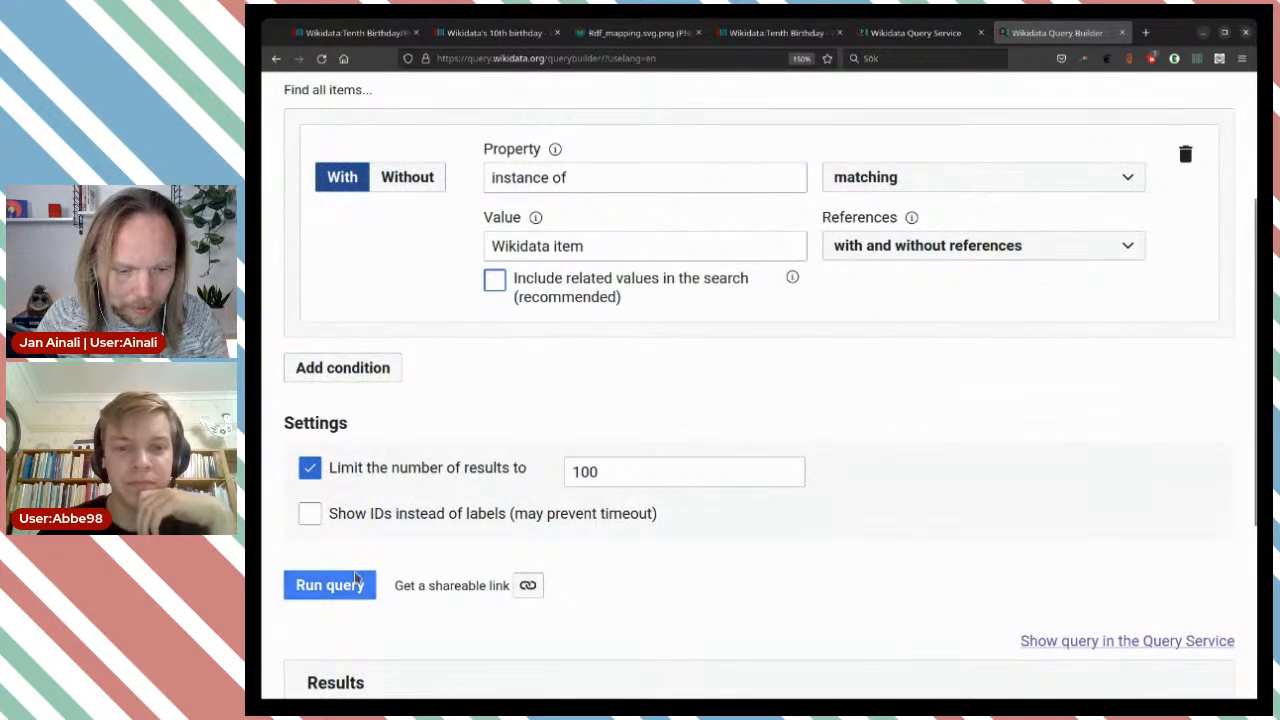
pyautogui.click(307, 475)
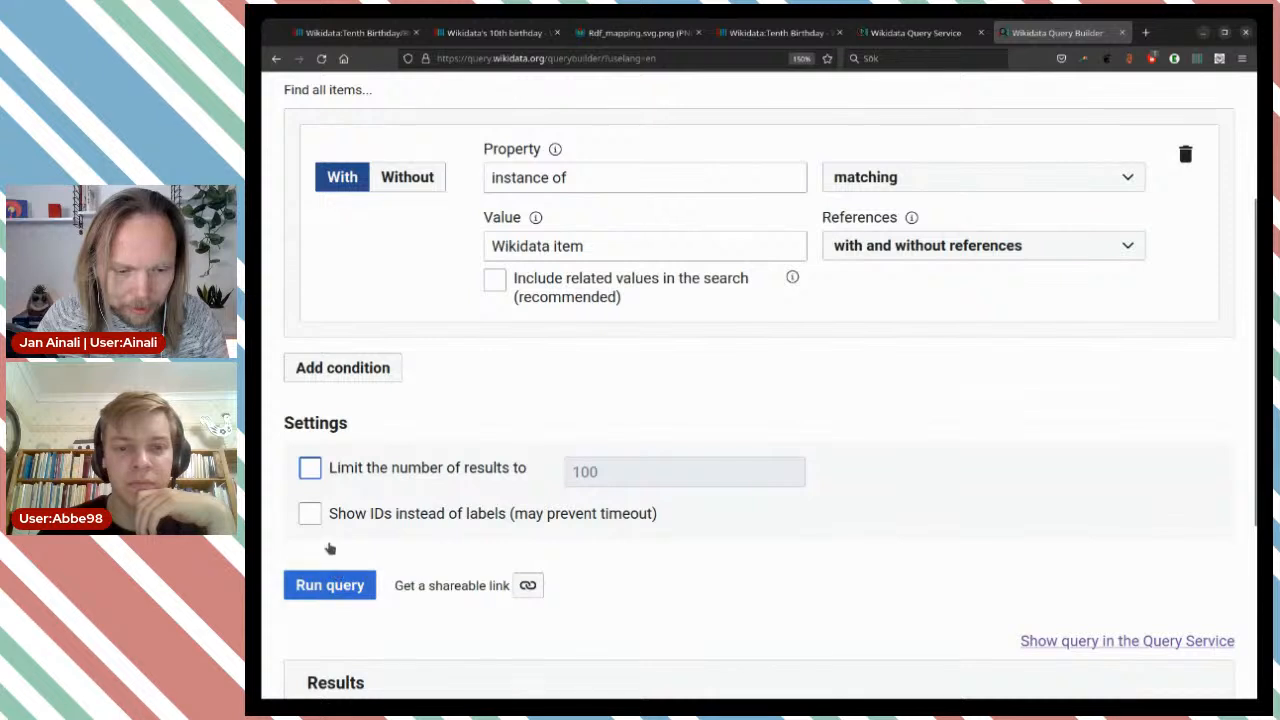
pyautogui.click(352, 589)
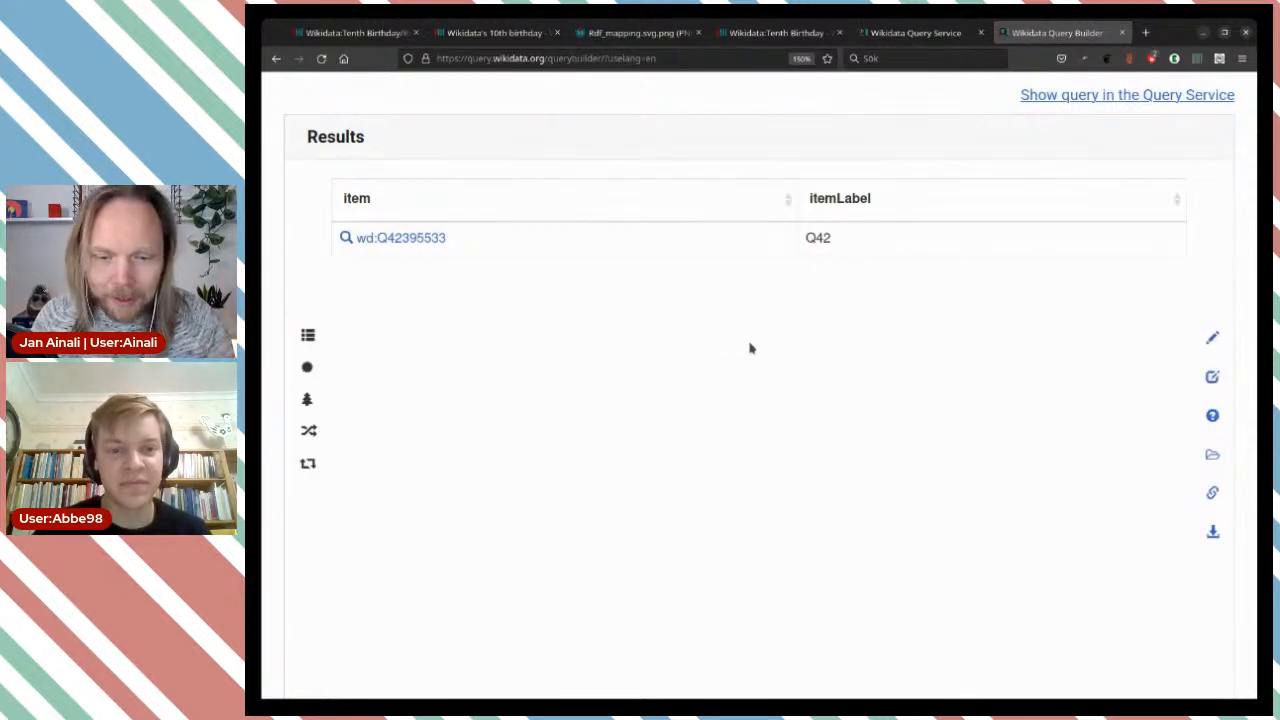
# Open the SPARQL code behind the query result and examine its instance of (P31) statement.
pyautogui.moveTo(1212, 376)
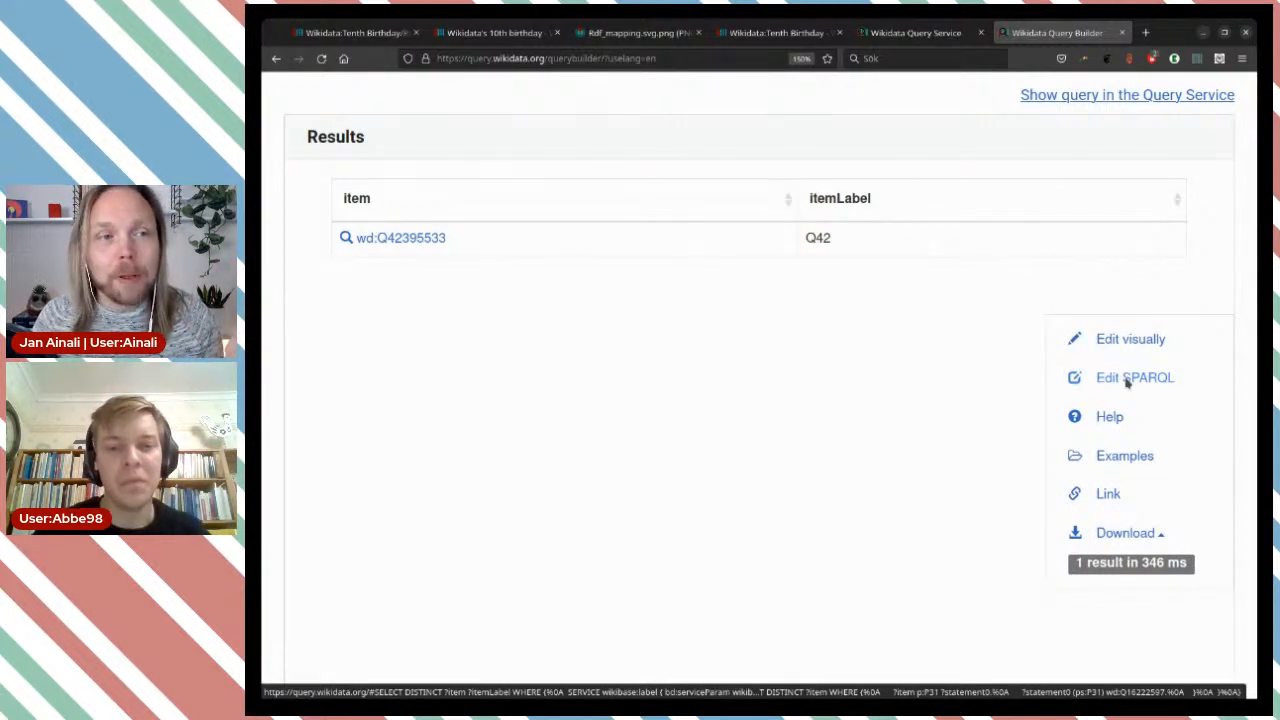
pyautogui.click(1127, 379)
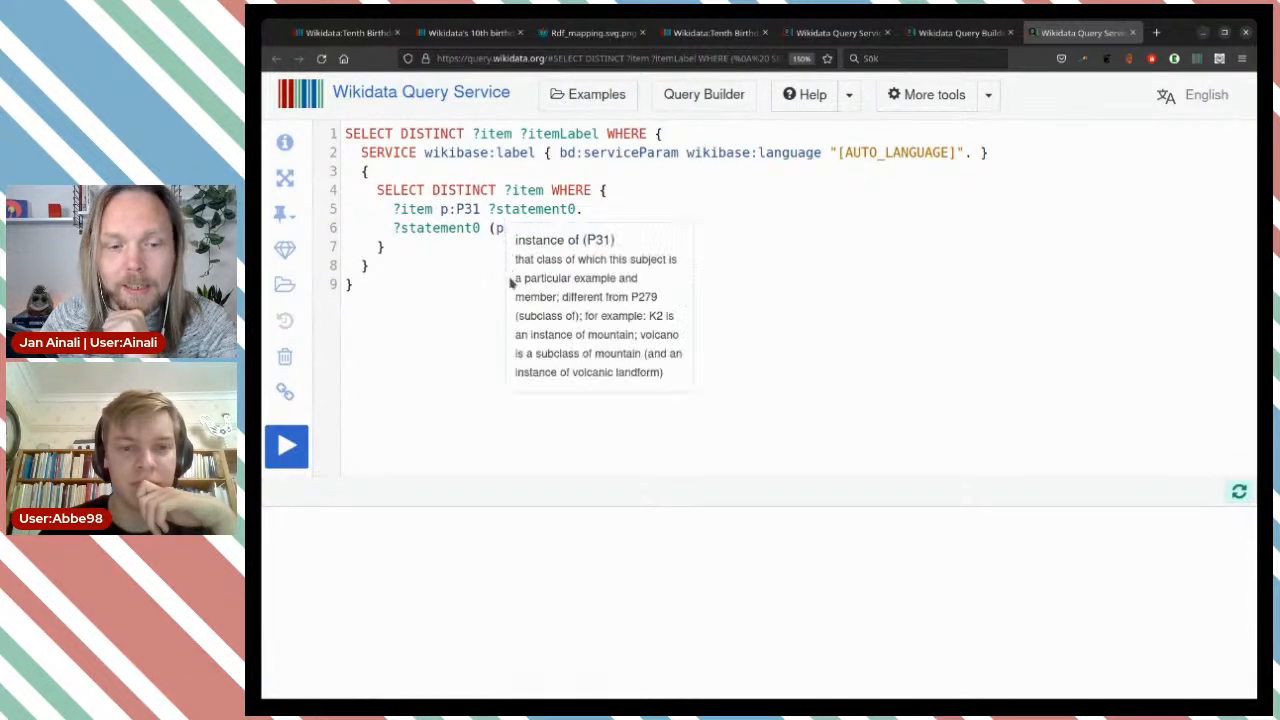
pyautogui.click(467, 285)
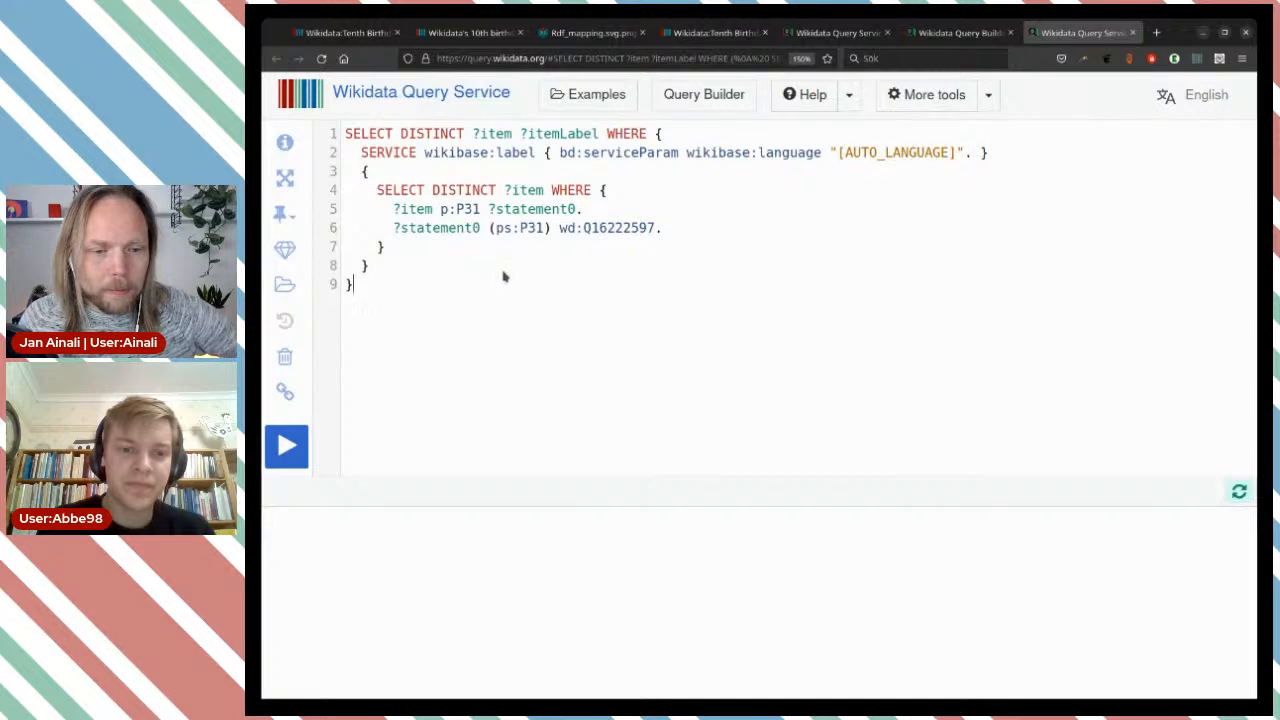
pyautogui.click(427, 228)
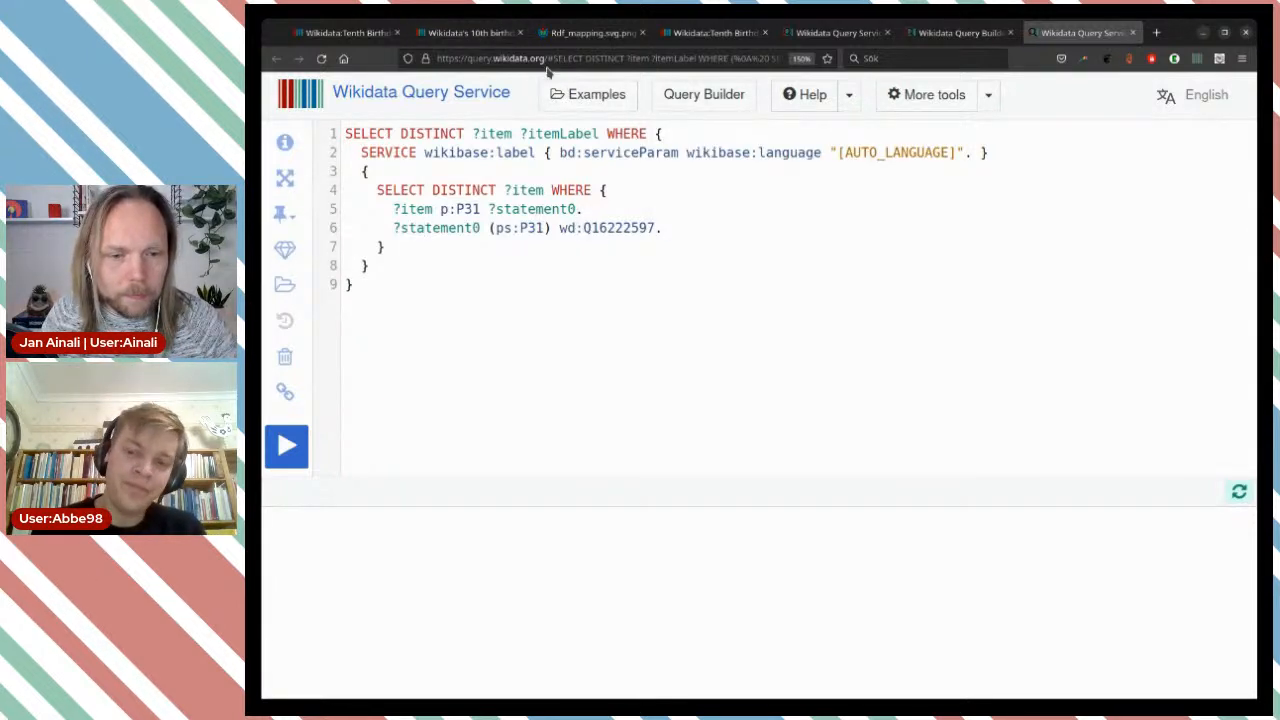
pyautogui.click(422, 228)
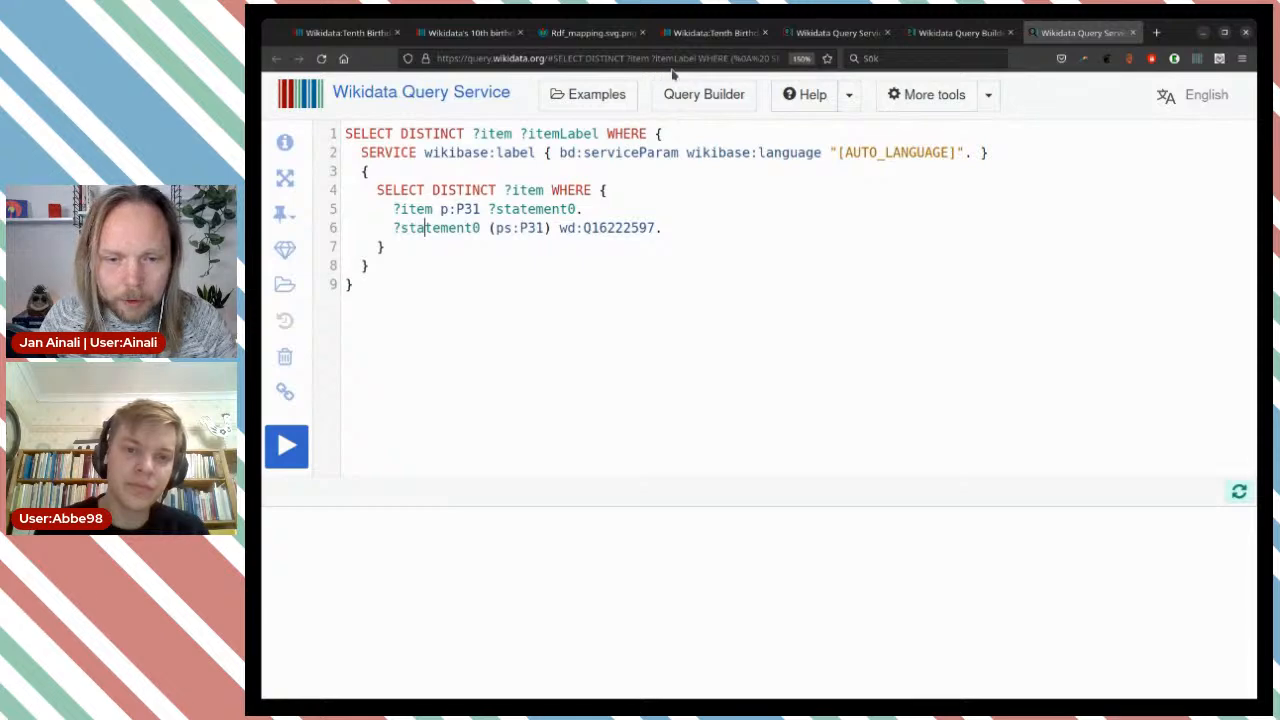
# Go to the Wikidata's 10th birthday item and review the events listed under its location statement.
pyautogui.click(714, 32)
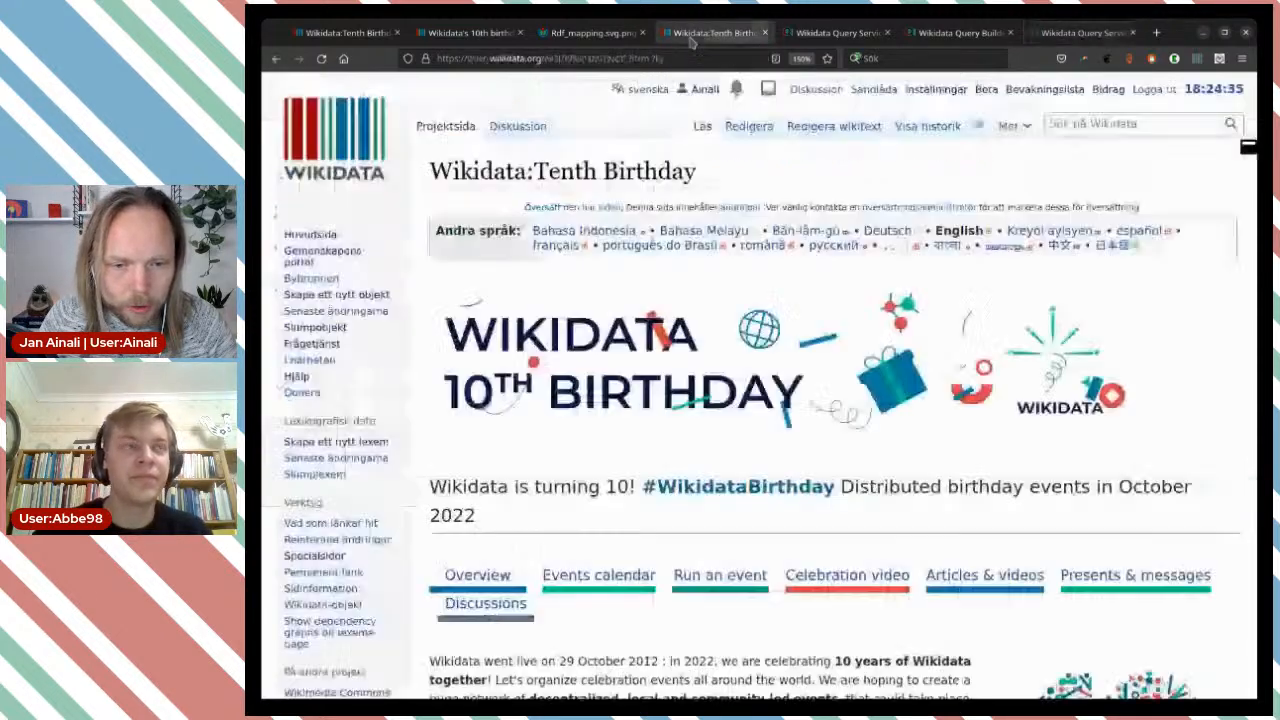
pyautogui.click(345, 32)
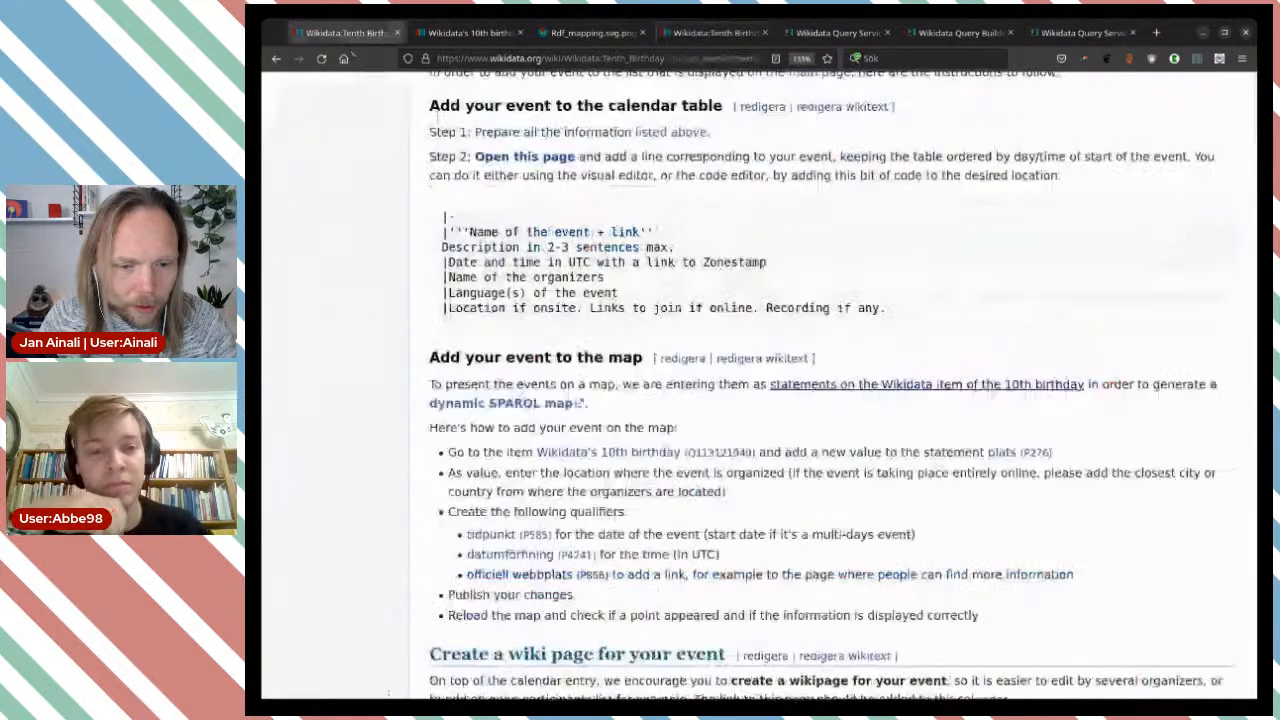
pyautogui.click(460, 33)
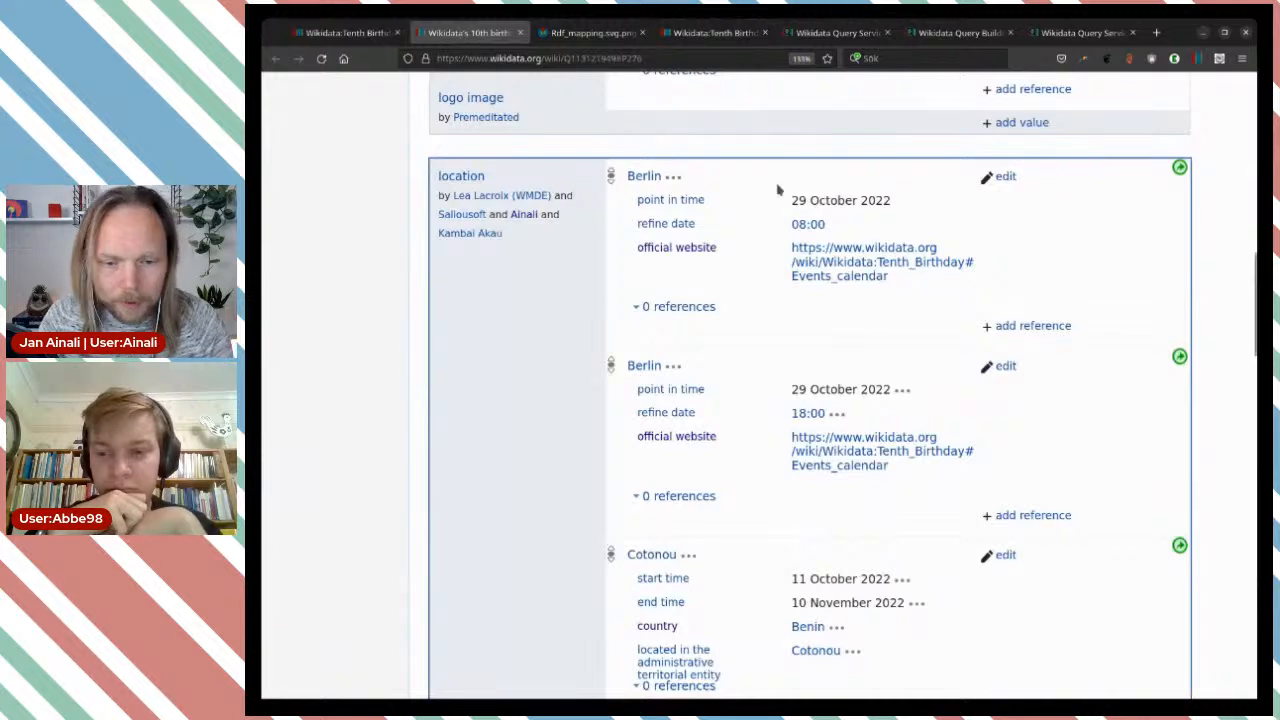
pyautogui.scroll(-1, 777, 191)
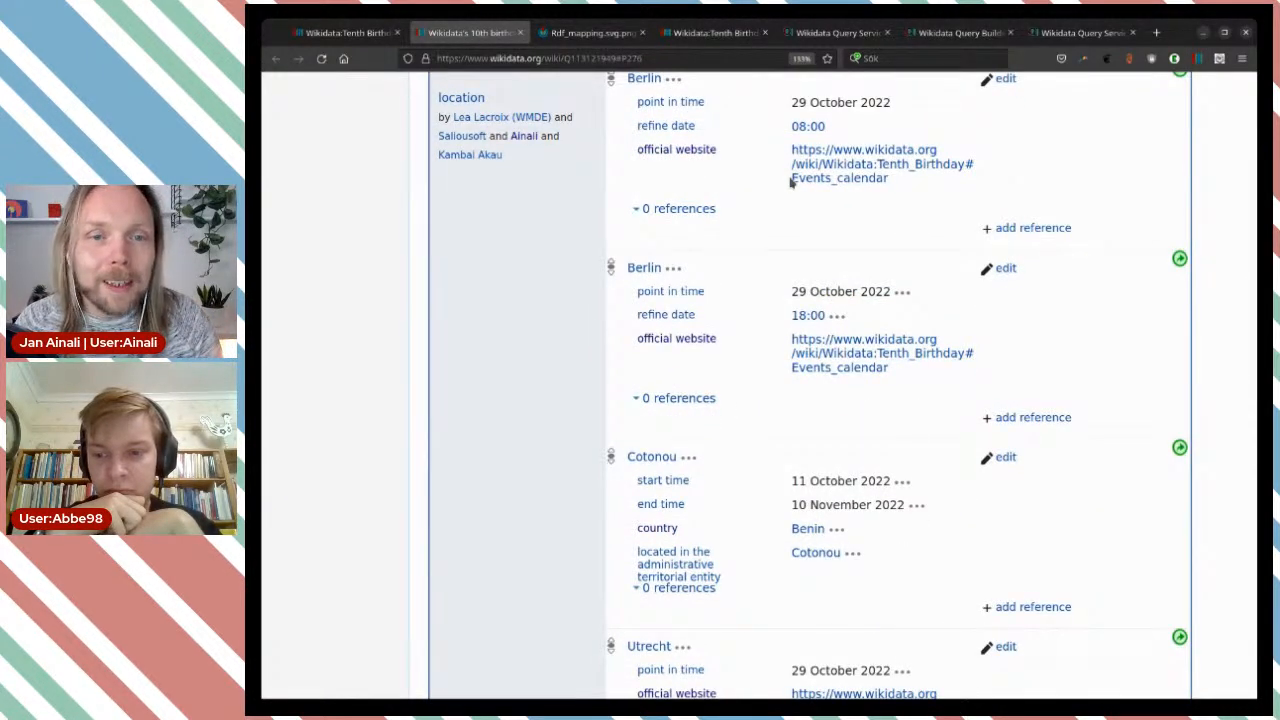
pyautogui.scroll(-4, 790, 182)
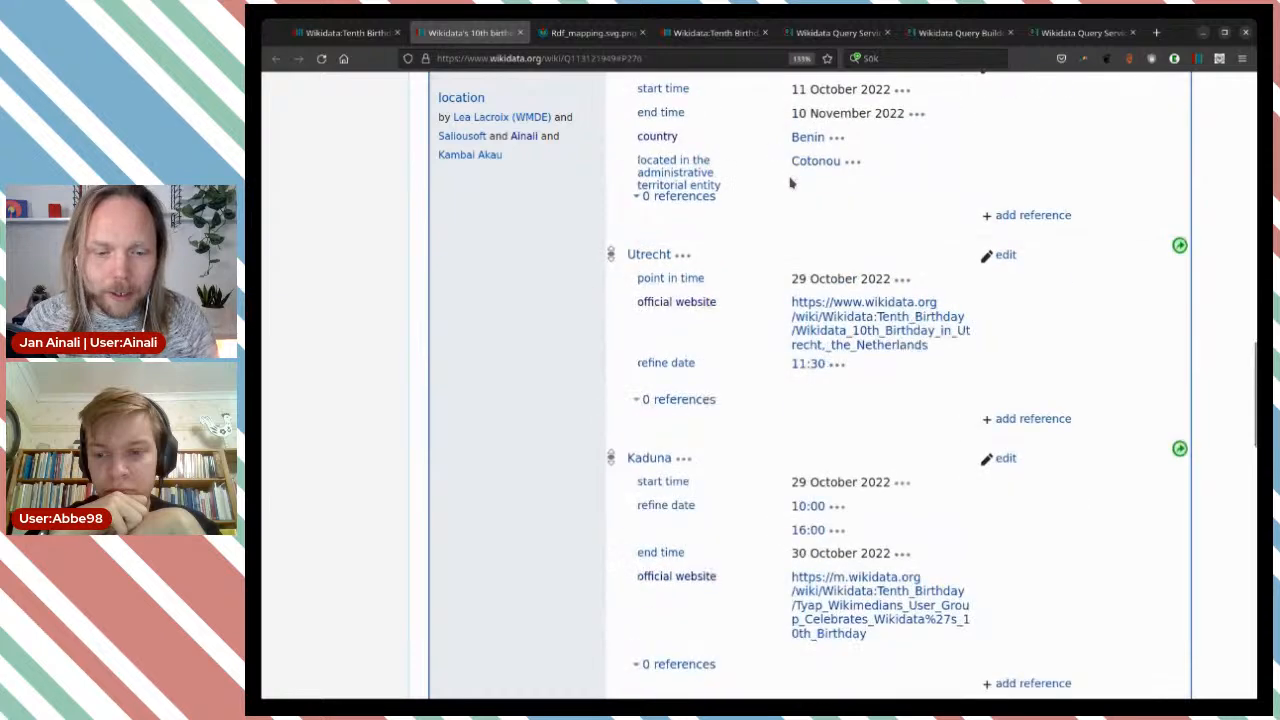
pyautogui.scroll(-2, 790, 182)
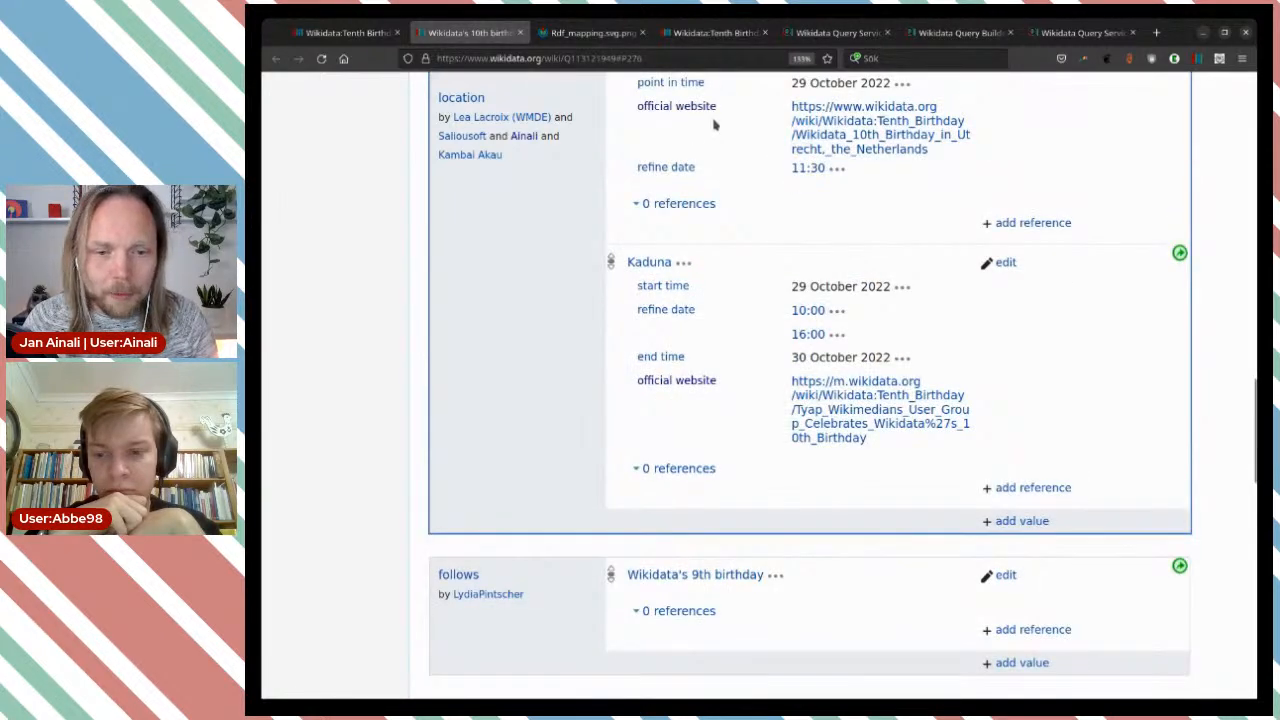
# Look through the events calendar on the Wikidata:Tenth Birthday page for an event missing from the item.
pyautogui.click(710, 38)
pyautogui.scroll(-9, 826, 270)
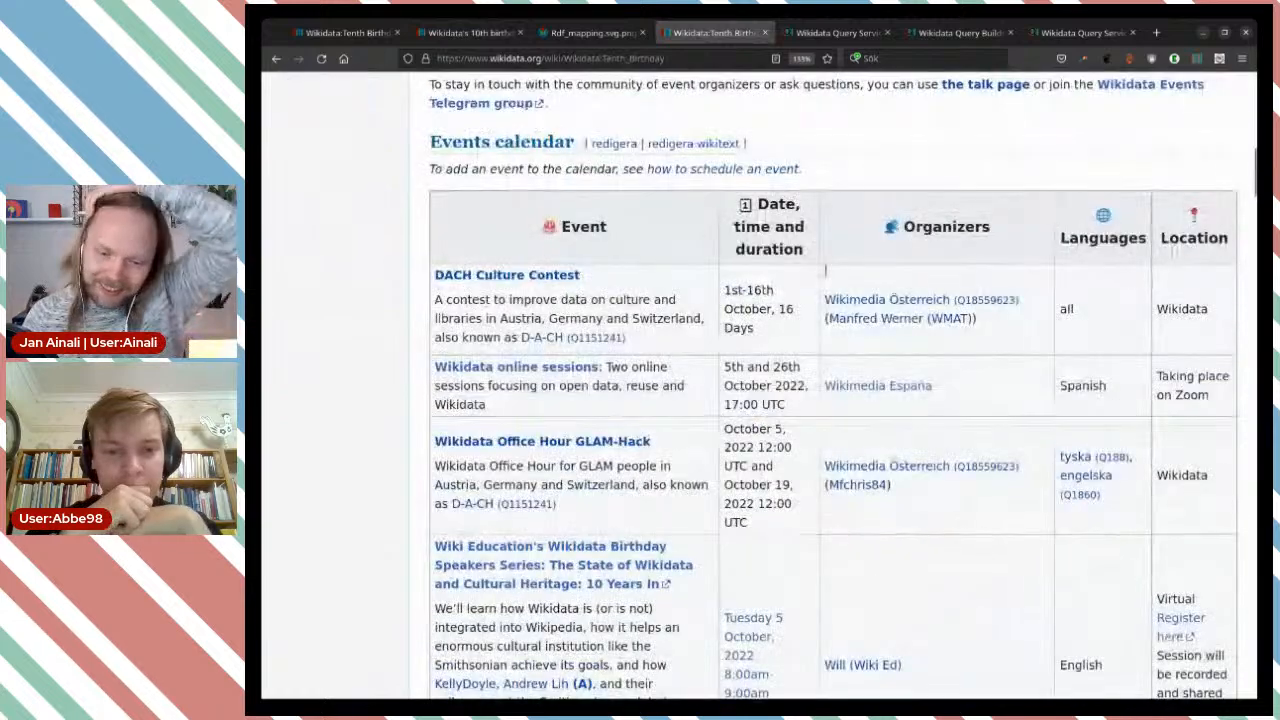
pyautogui.scroll(-10, 826, 270)
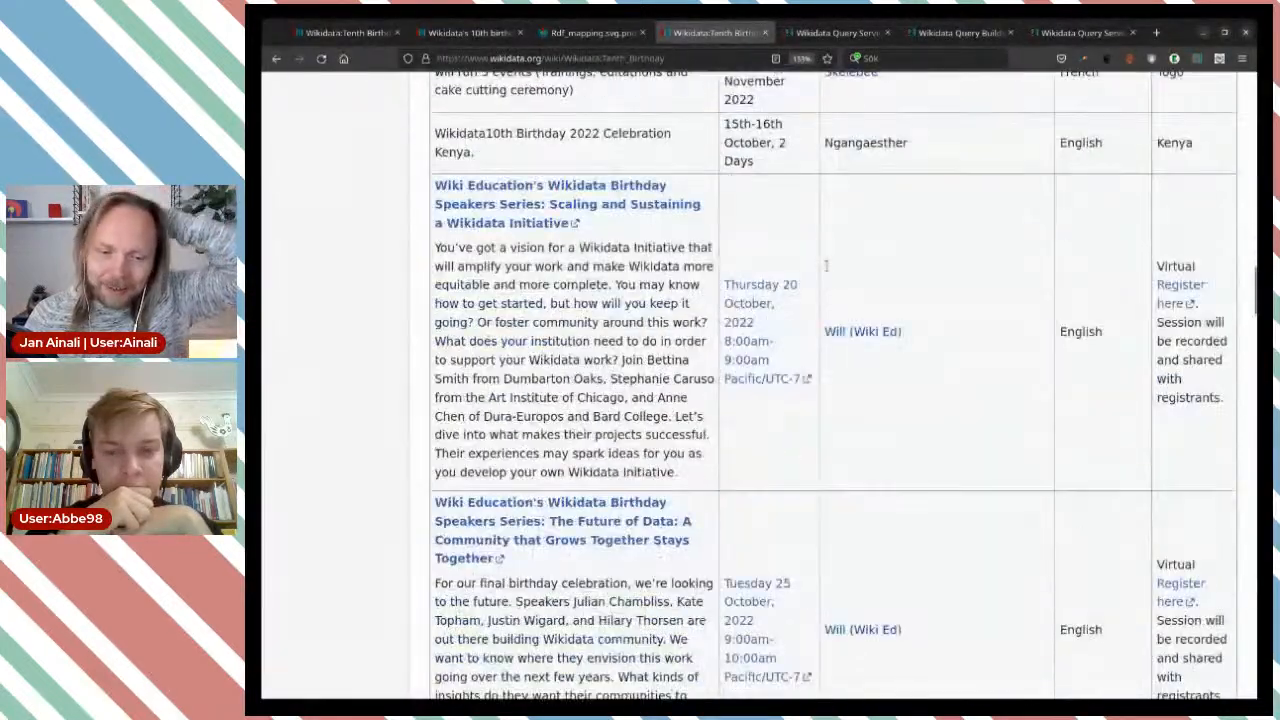
pyautogui.scroll(-10, 826, 380)
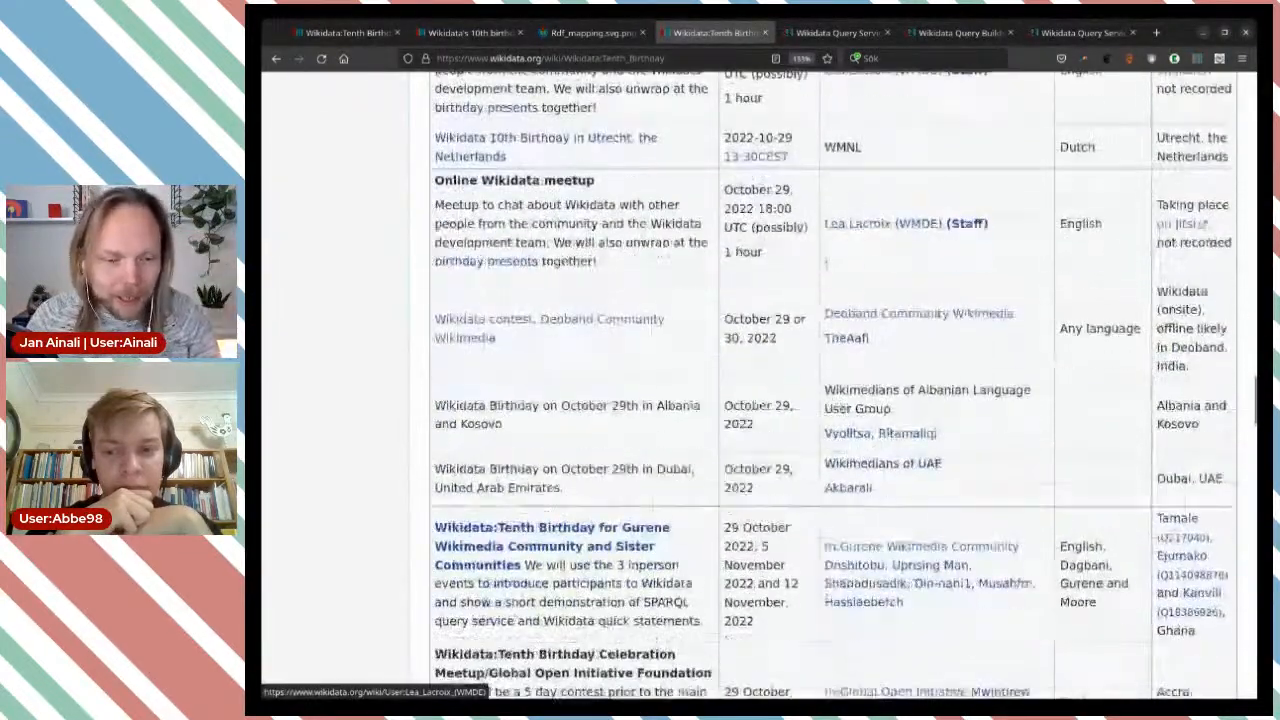
pyautogui.scroll(-8, 675, 273)
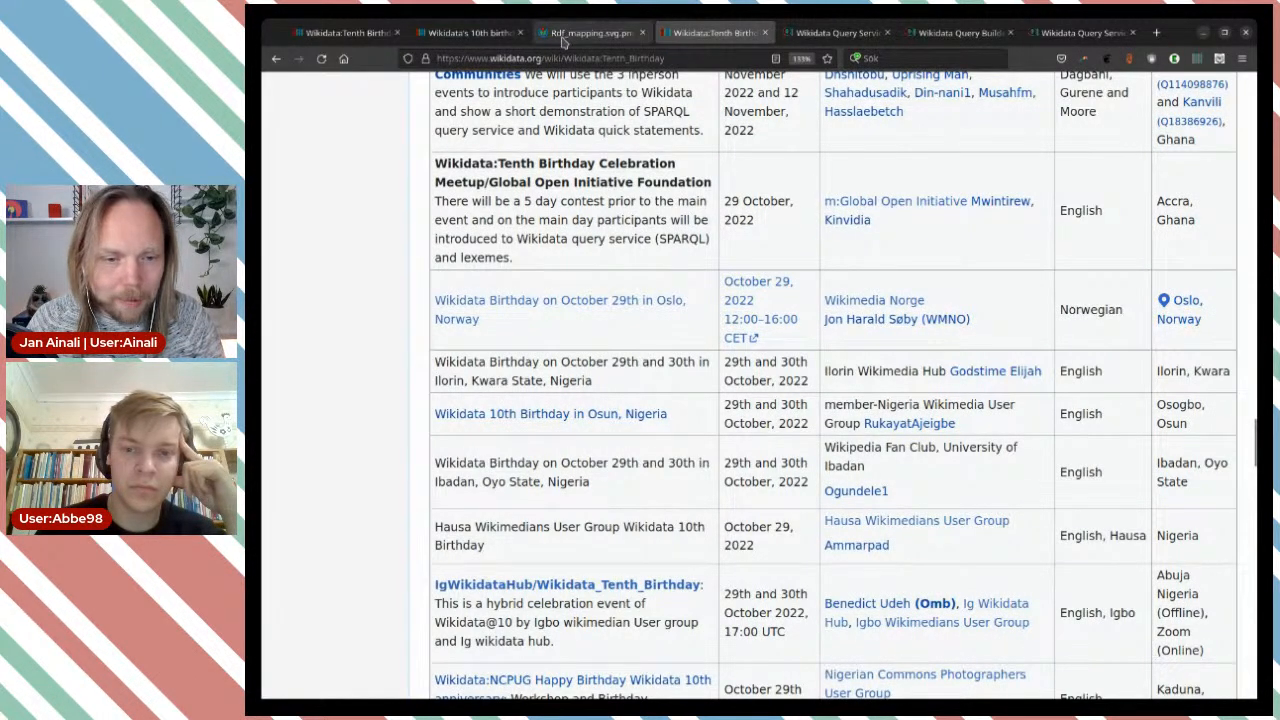
# Add Oslo, the capital city of Norway, as a new location value on the Wikidata's 10th birthday item.
pyautogui.click(486, 40)
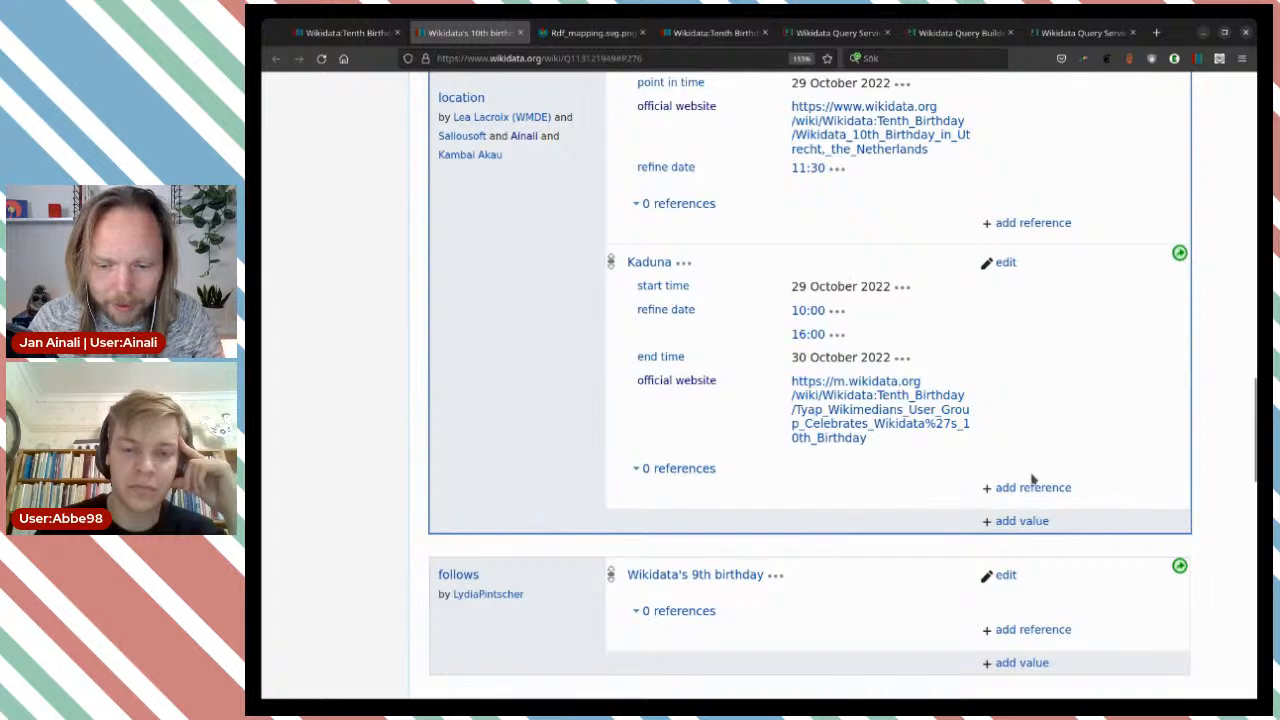
pyautogui.click(1022, 521)
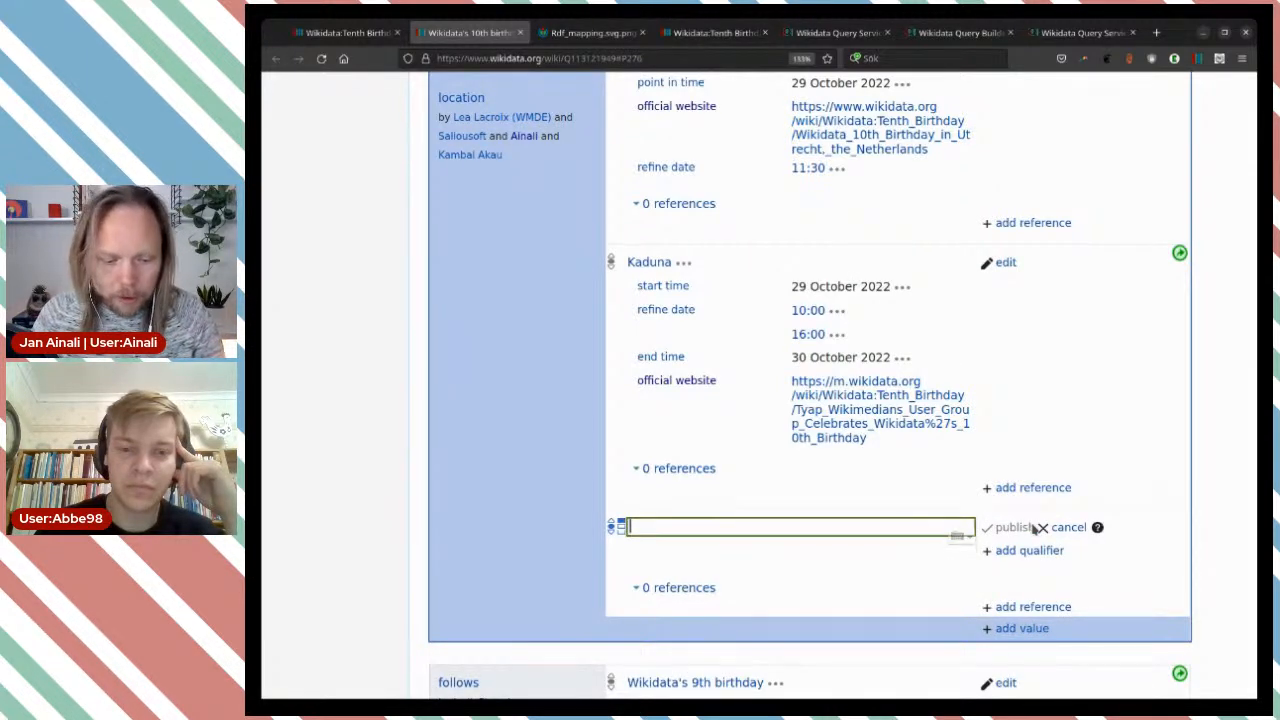
pyautogui.write('Oslo')
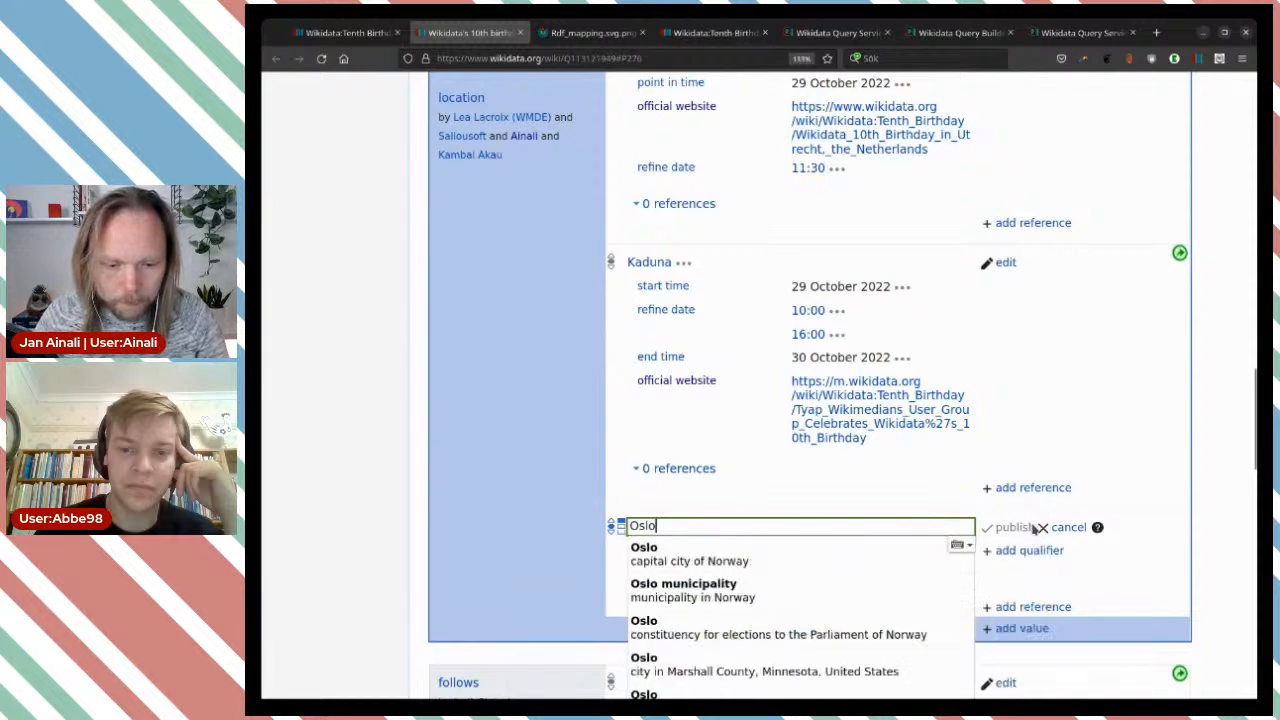
pyautogui.click(815, 558)
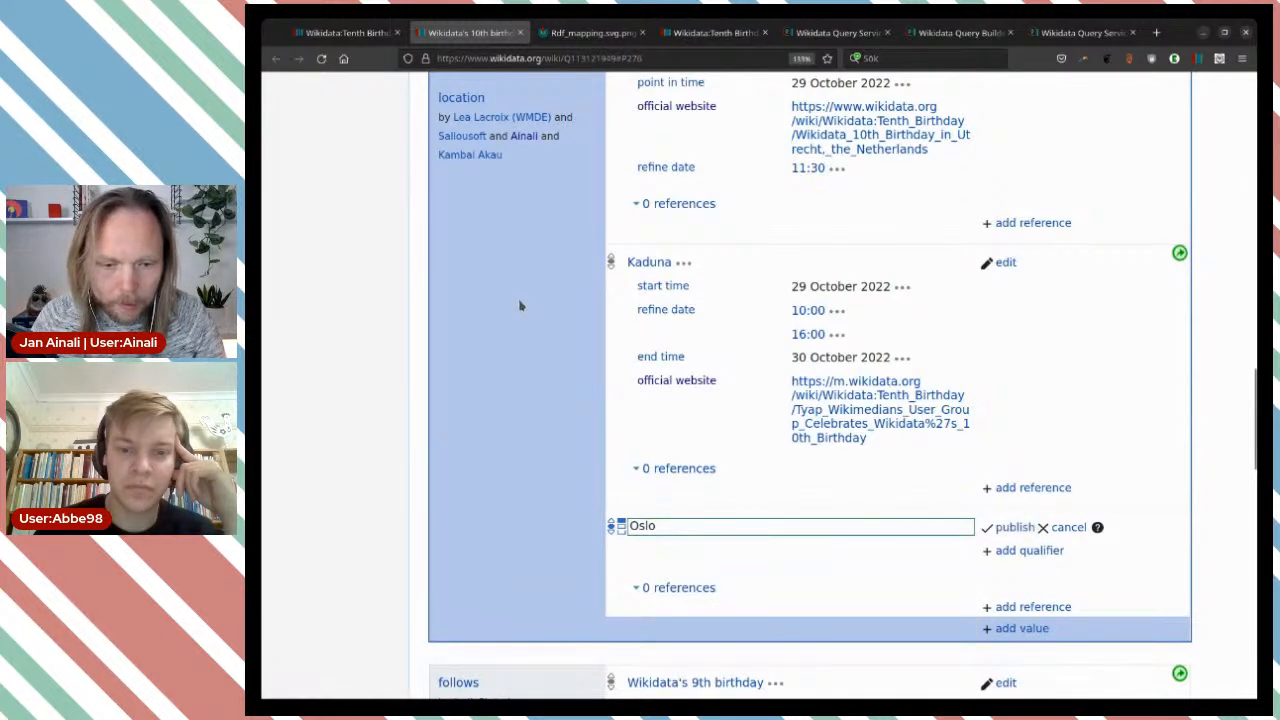
# Add a point in time qualifier of 2022-09-29 to the new Oslo location value.
pyautogui.scroll(-1, 752, 368)
pyautogui.scroll(-3, 752, 368)
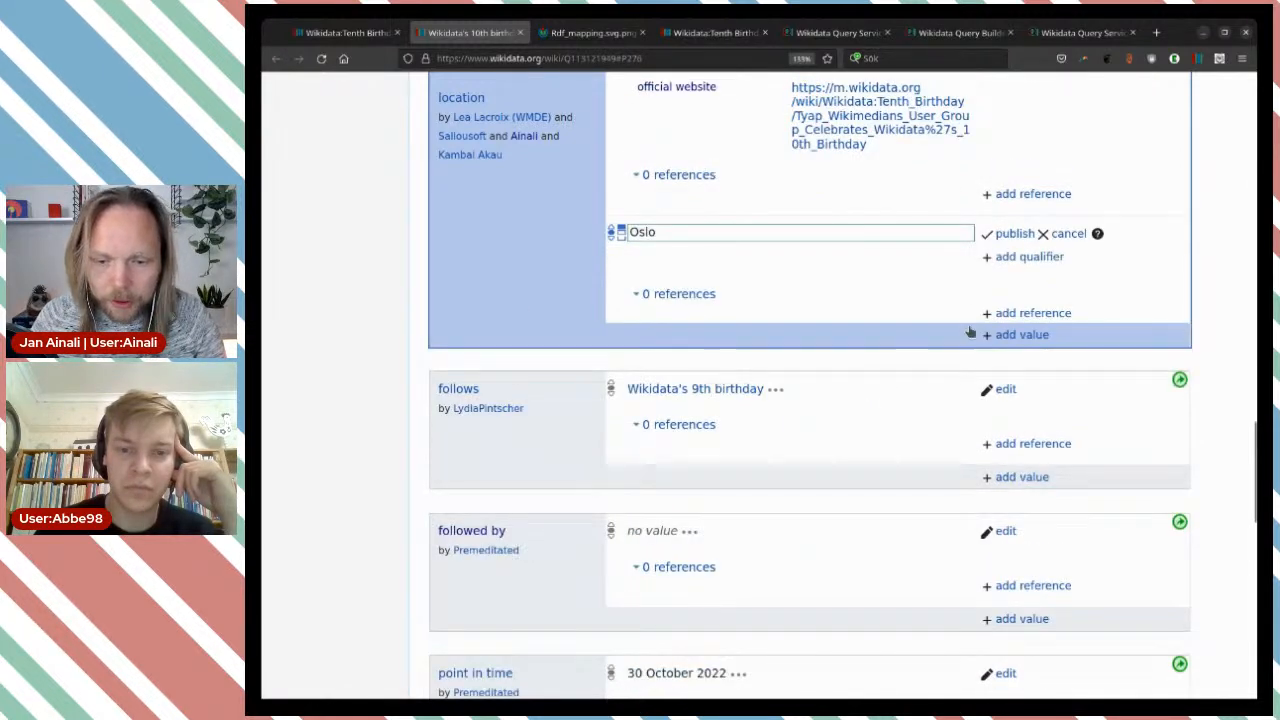
pyautogui.click(1000, 262)
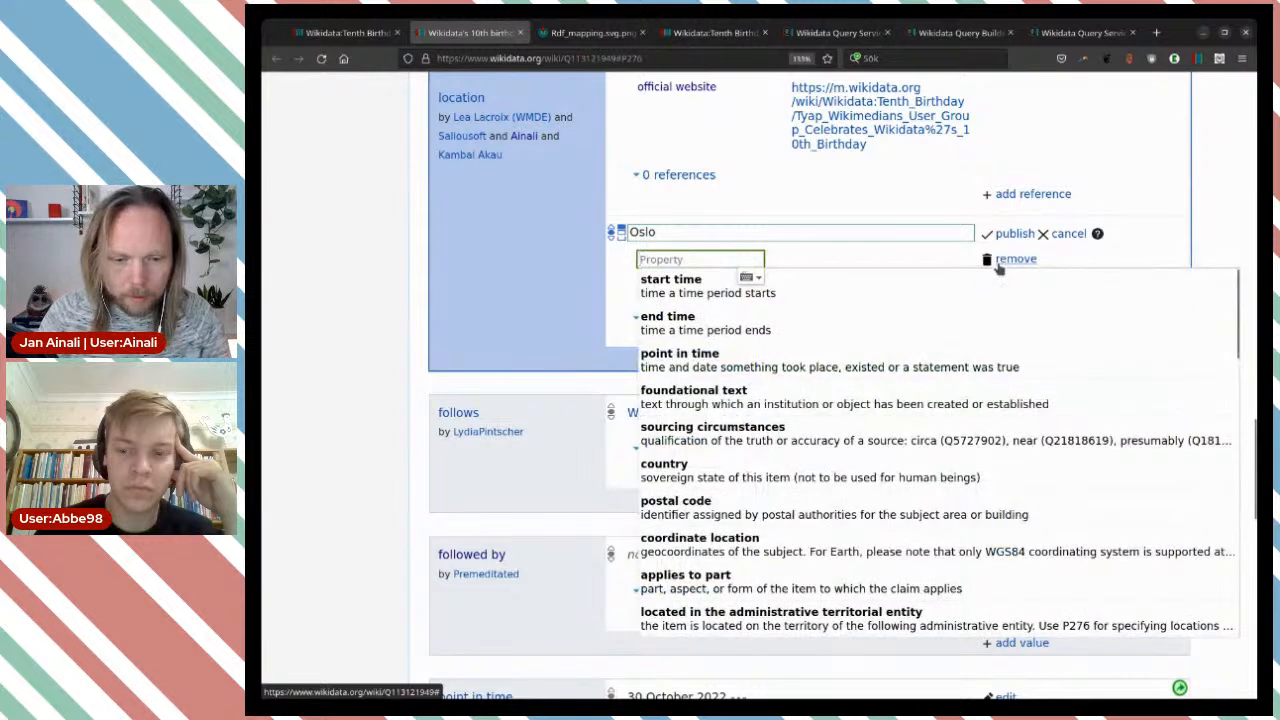
pyautogui.click(850, 360)
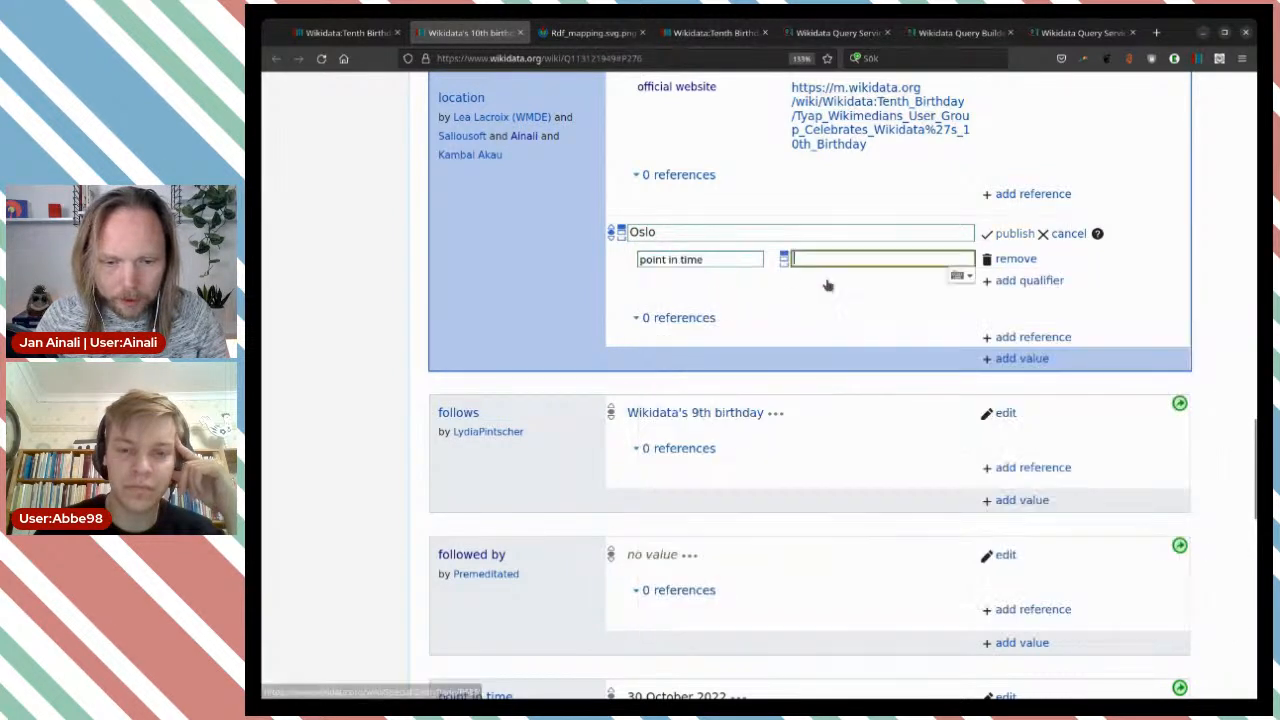
pyautogui.write('2022')
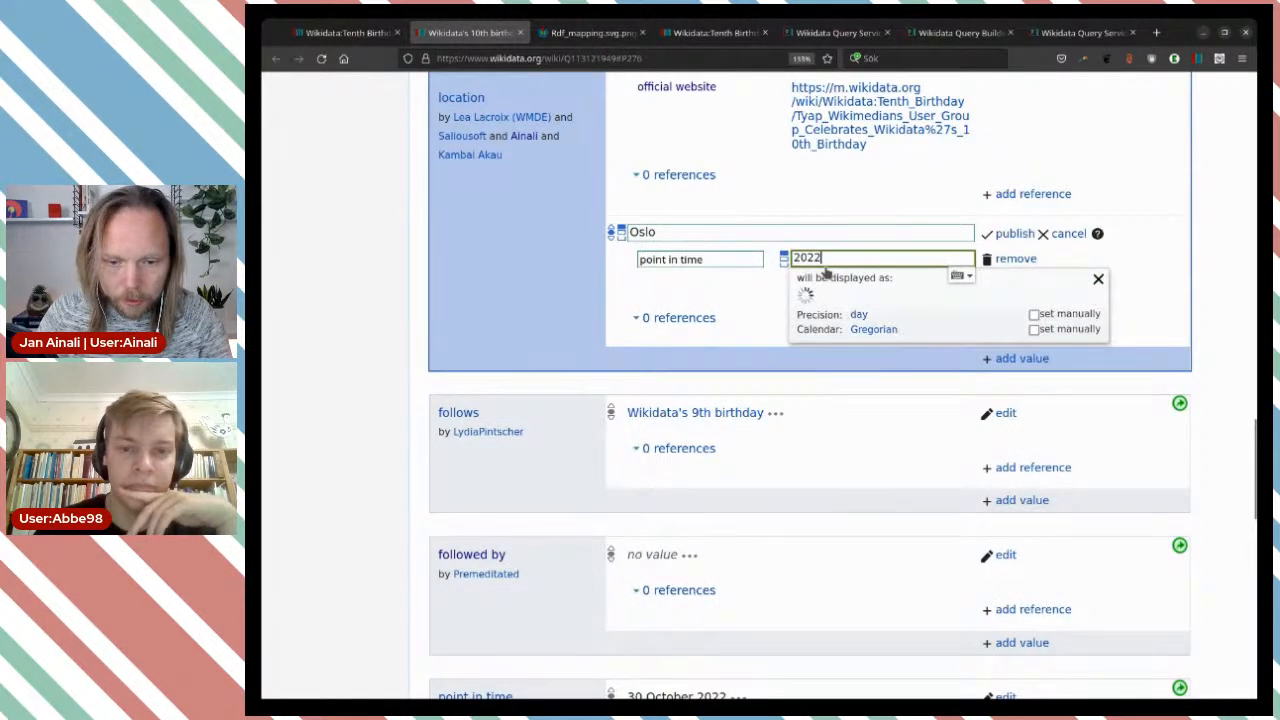
pyautogui.write('-09-22')
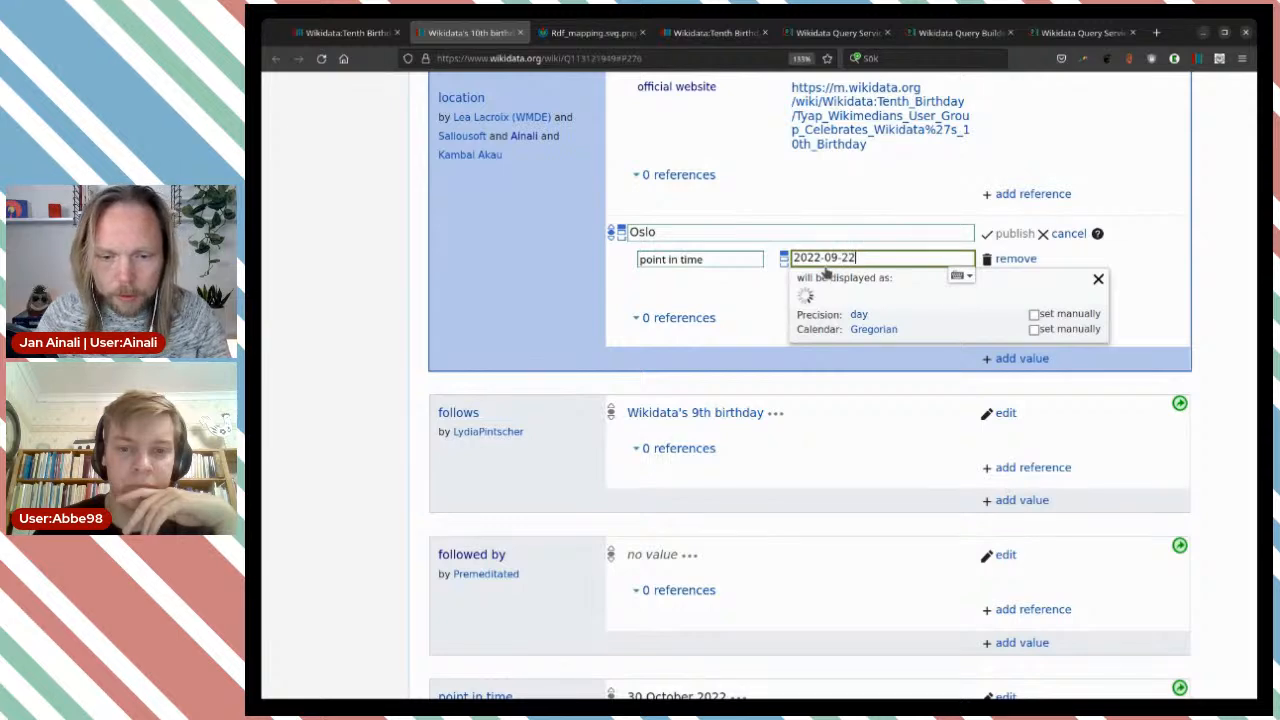
pyautogui.press('BackSpace')
pyautogui.write('9')
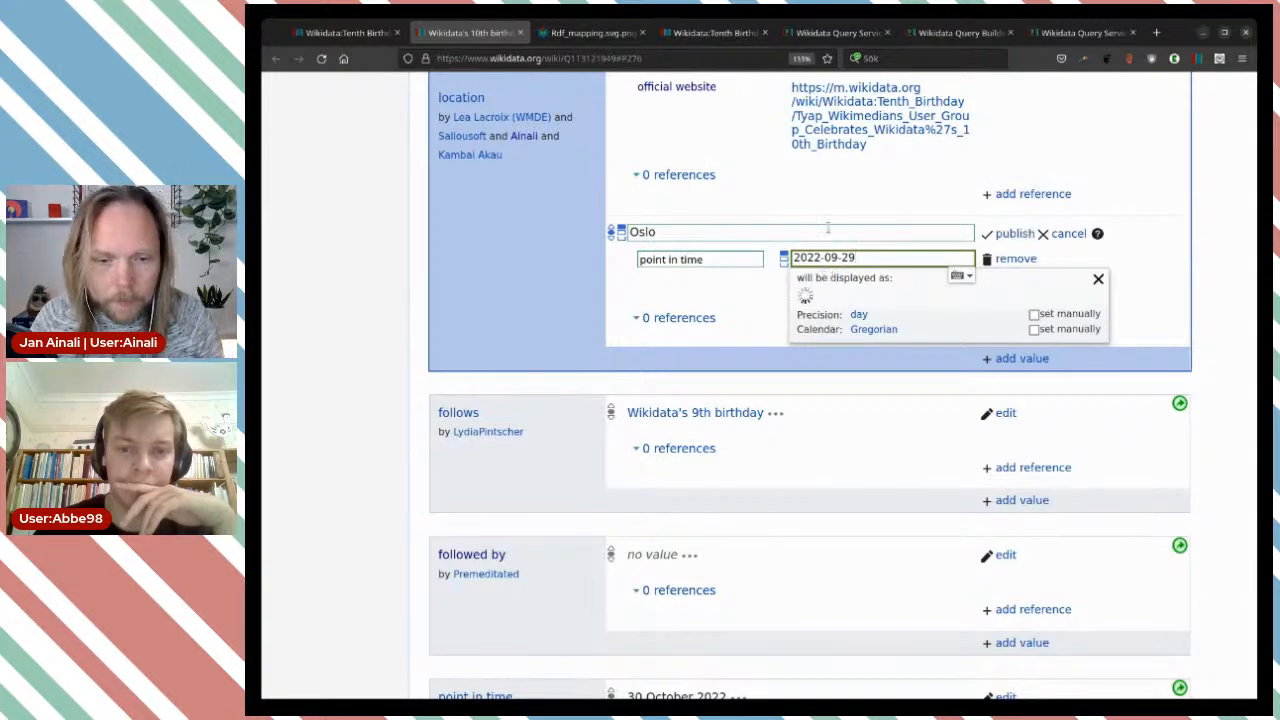
# Check the Oslo event's hours on the Wikidata:Tenth Birthday page and add a refine date qualifier of 10:00 to the Oslo value.
pyautogui.click(714, 33)
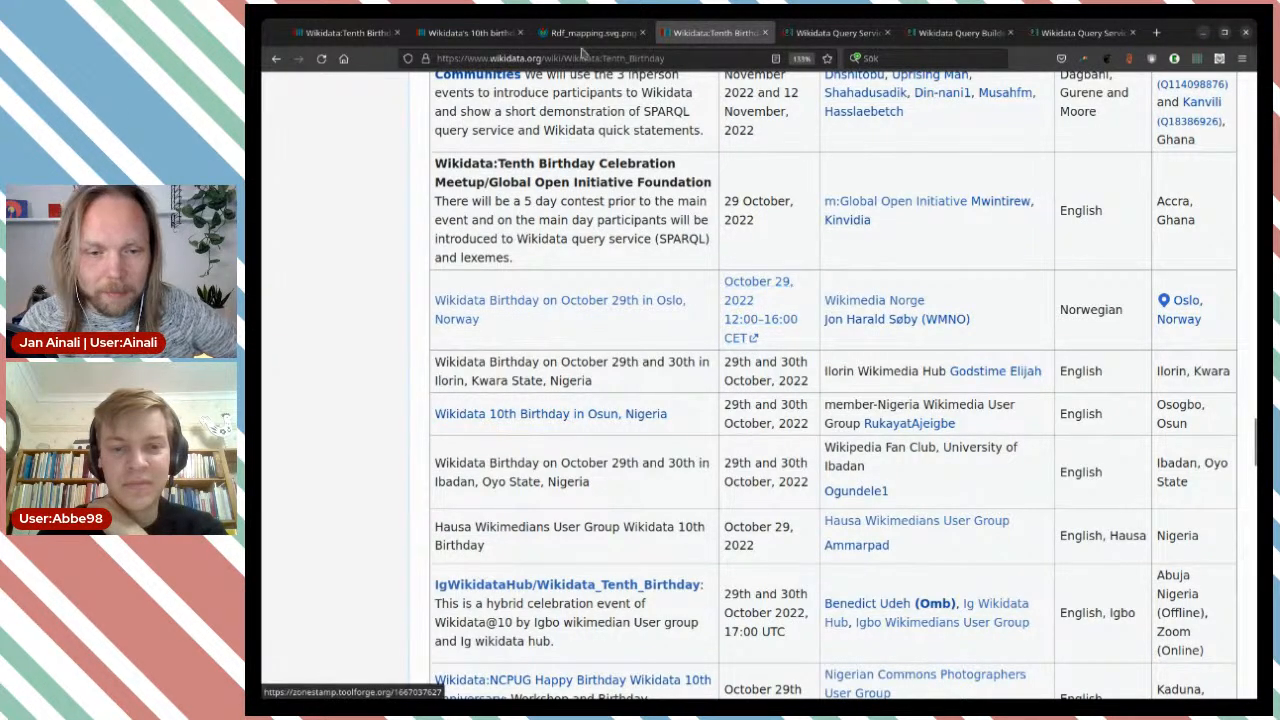
pyautogui.click(465, 33)
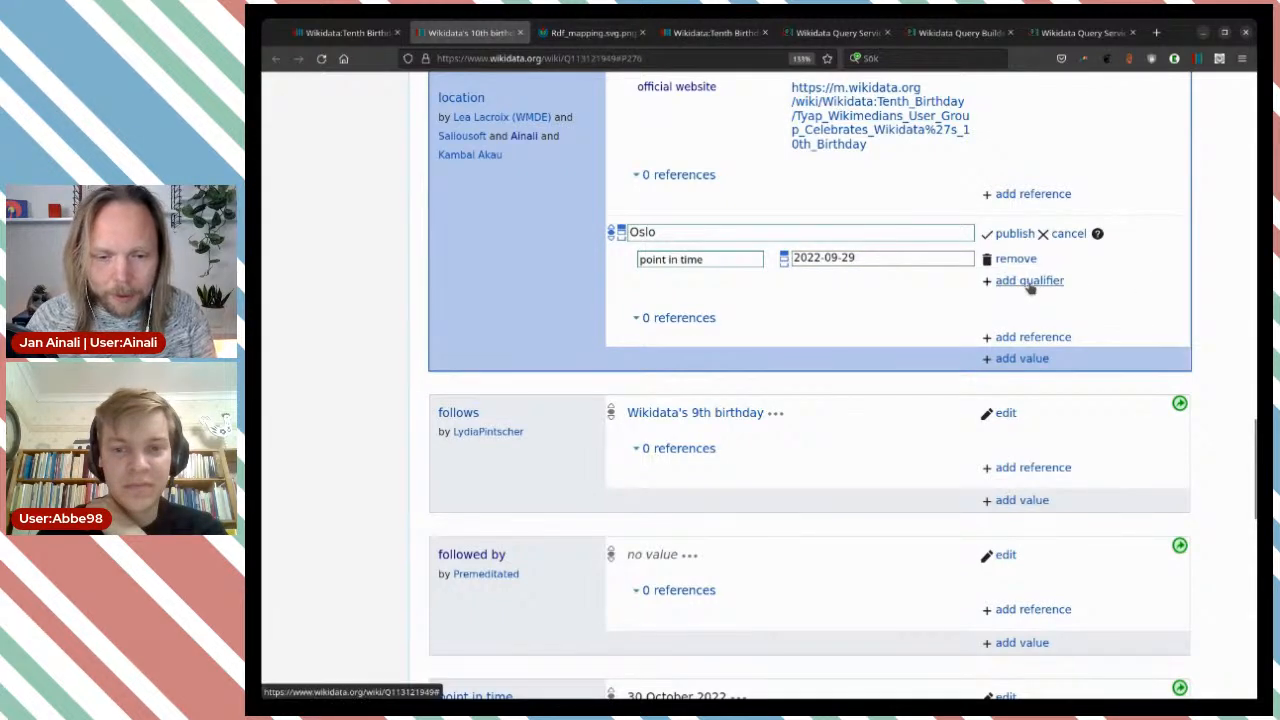
pyautogui.click(1029, 281)
pyautogui.write('ref')
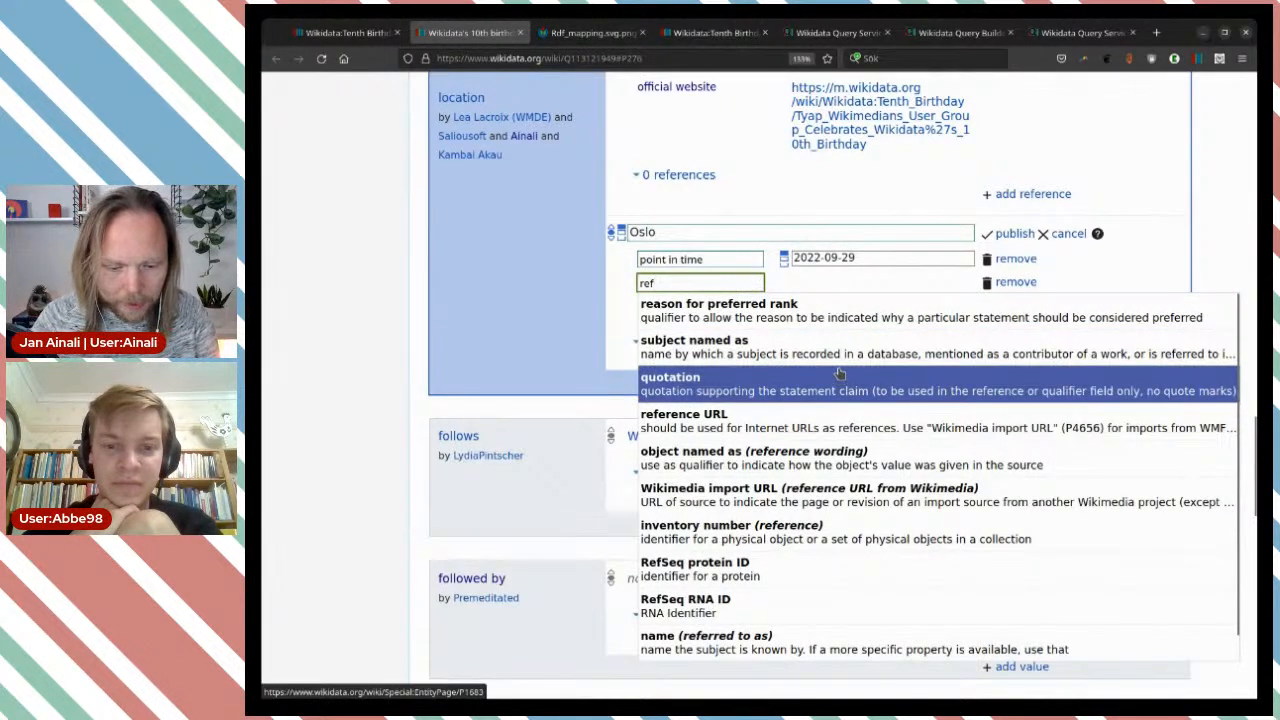
pyautogui.write('i')
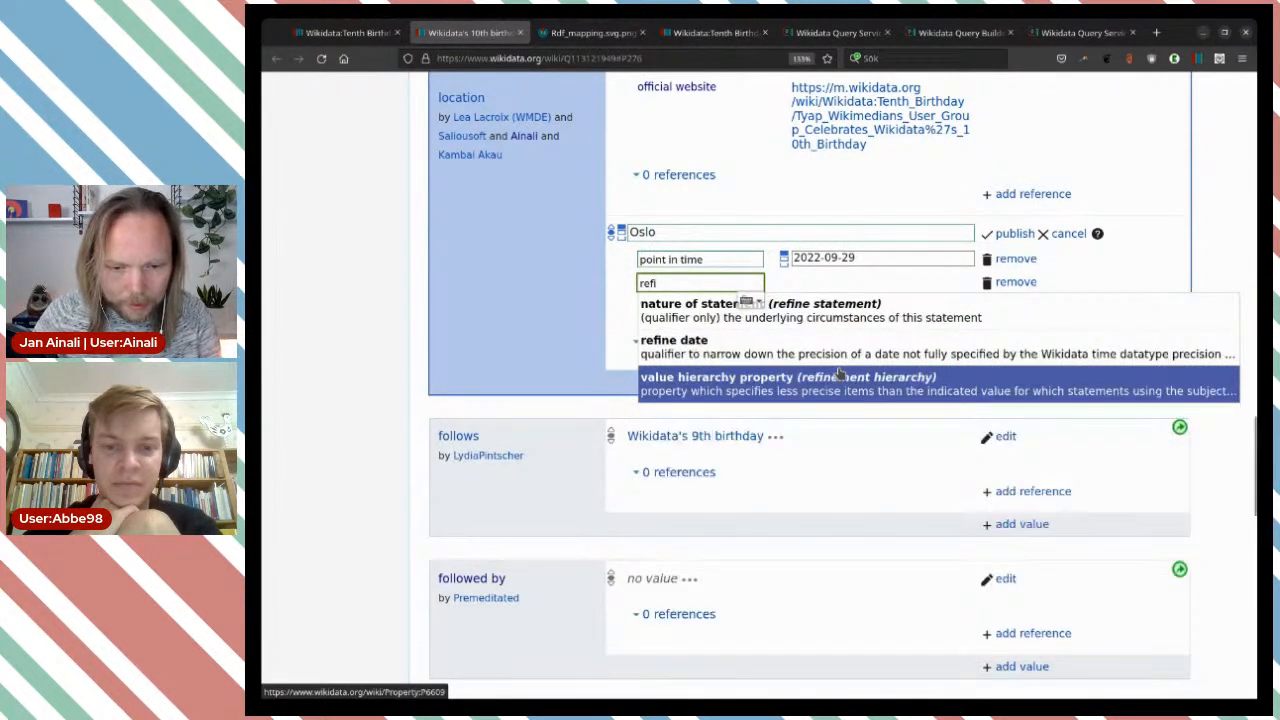
pyautogui.click(834, 354)
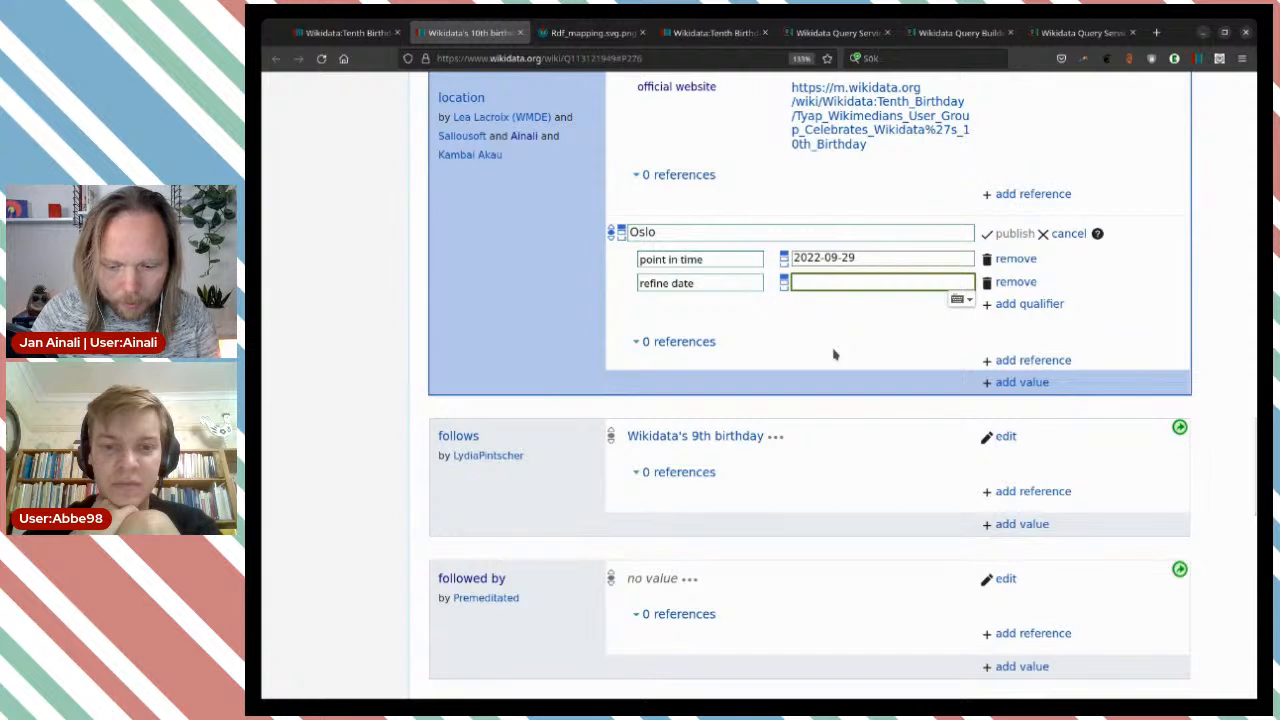
pyautogui.write('10:00')
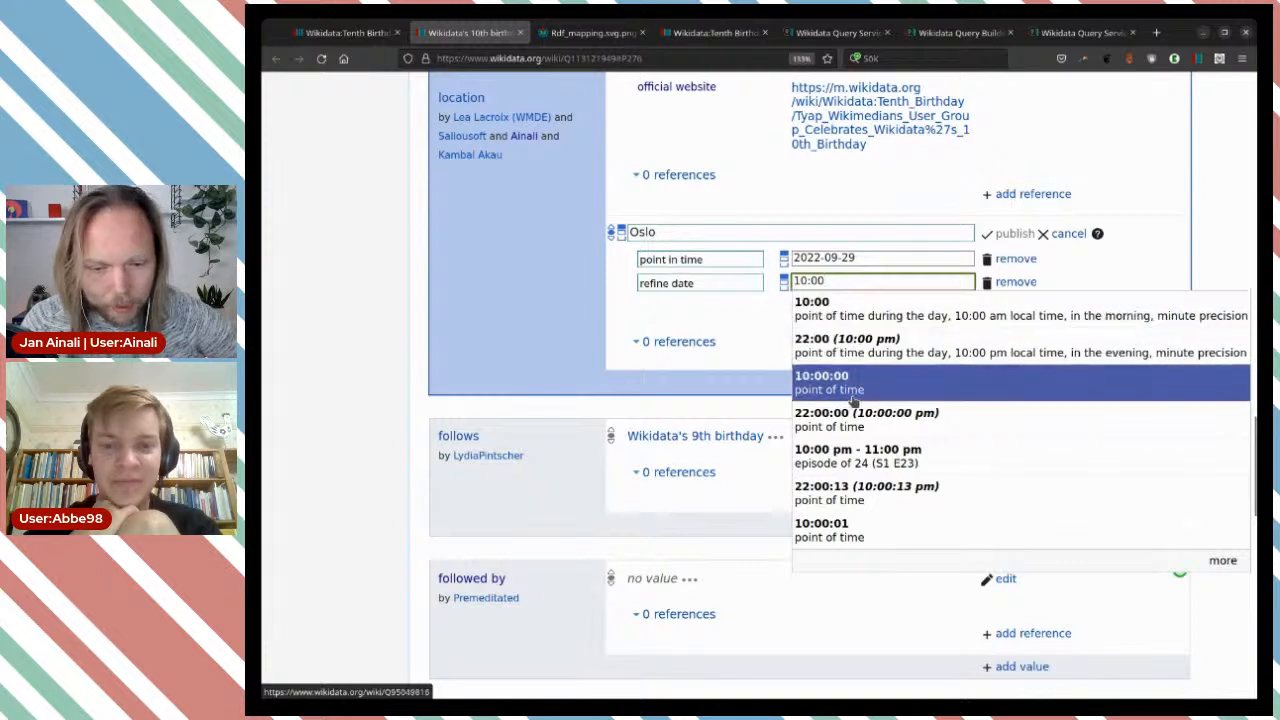
pyautogui.click(887, 318)
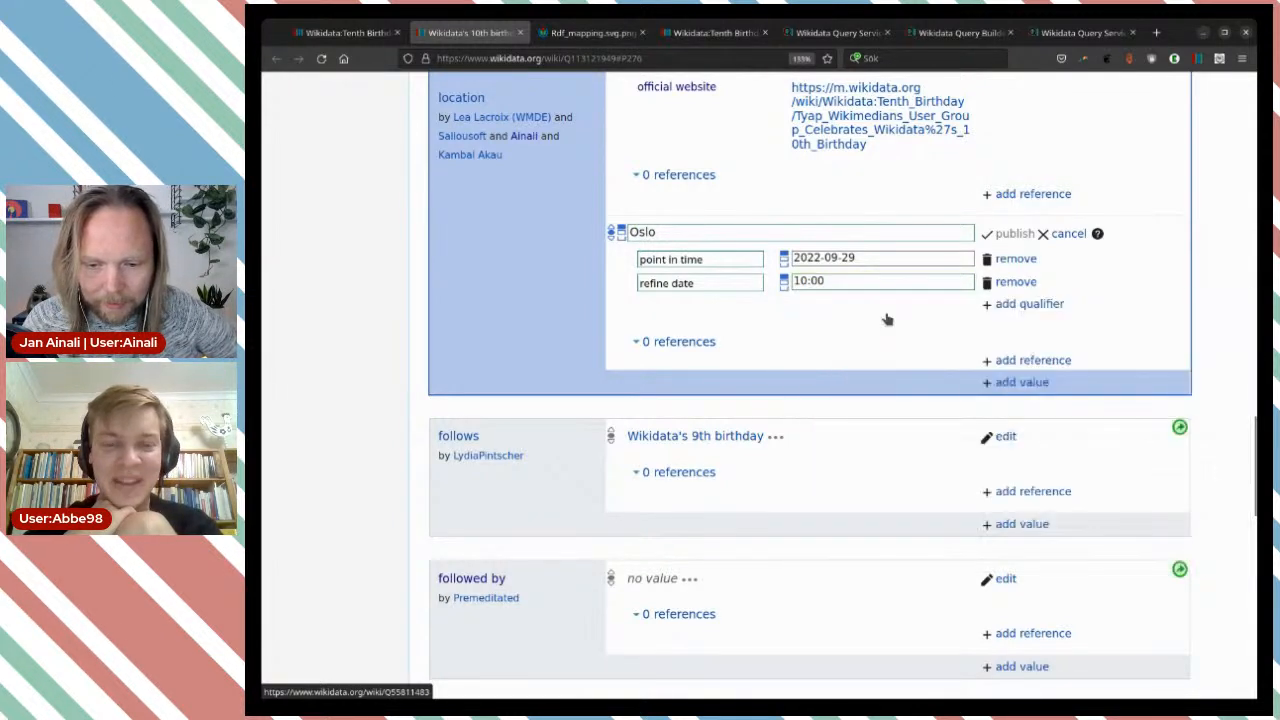
# Start another qualifier on the Oslo value and correct its point in time to 2022-10-29.
pyautogui.click(1018, 303)
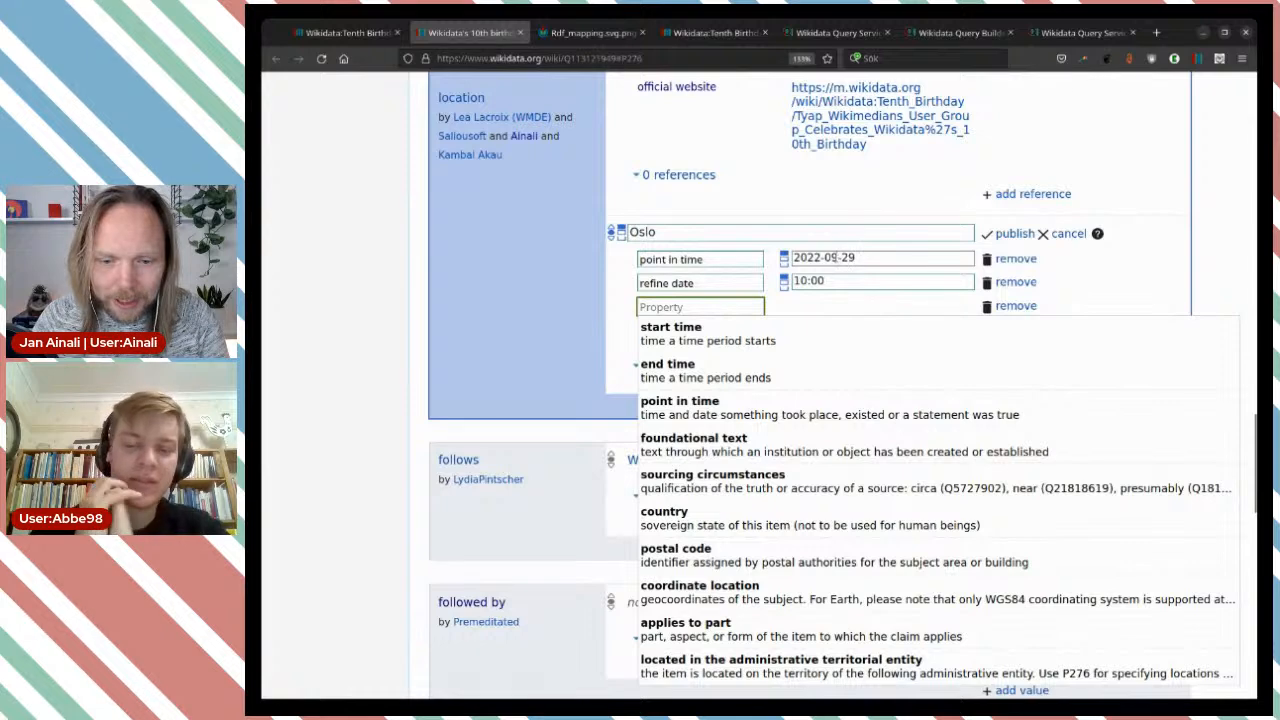
pyautogui.click(826, 257)
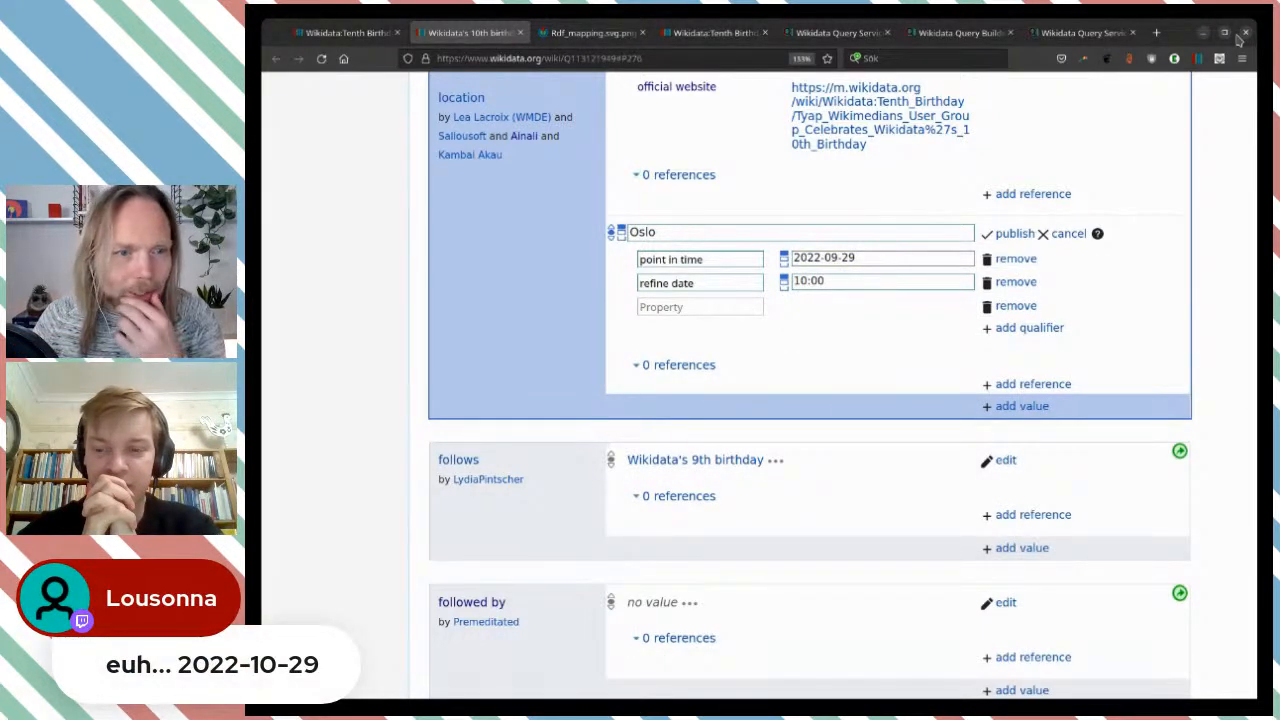
pyautogui.click(840, 258)
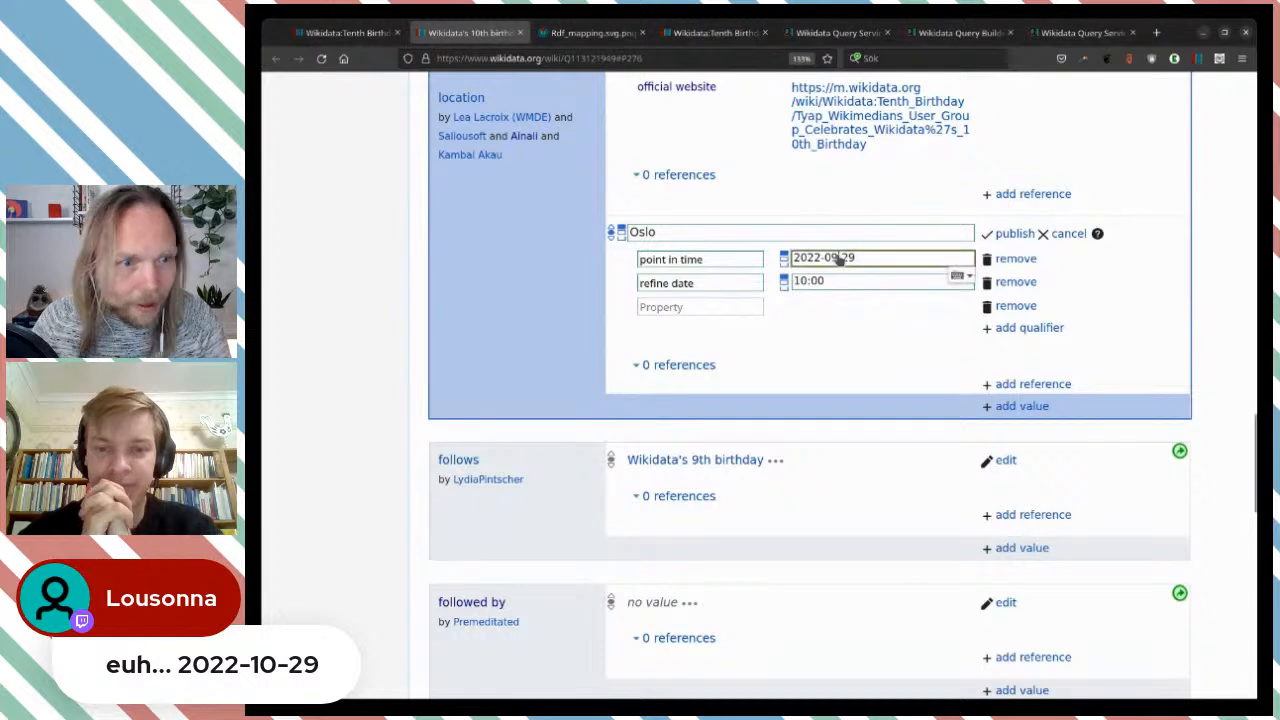
pyautogui.doubleClick(838, 258)
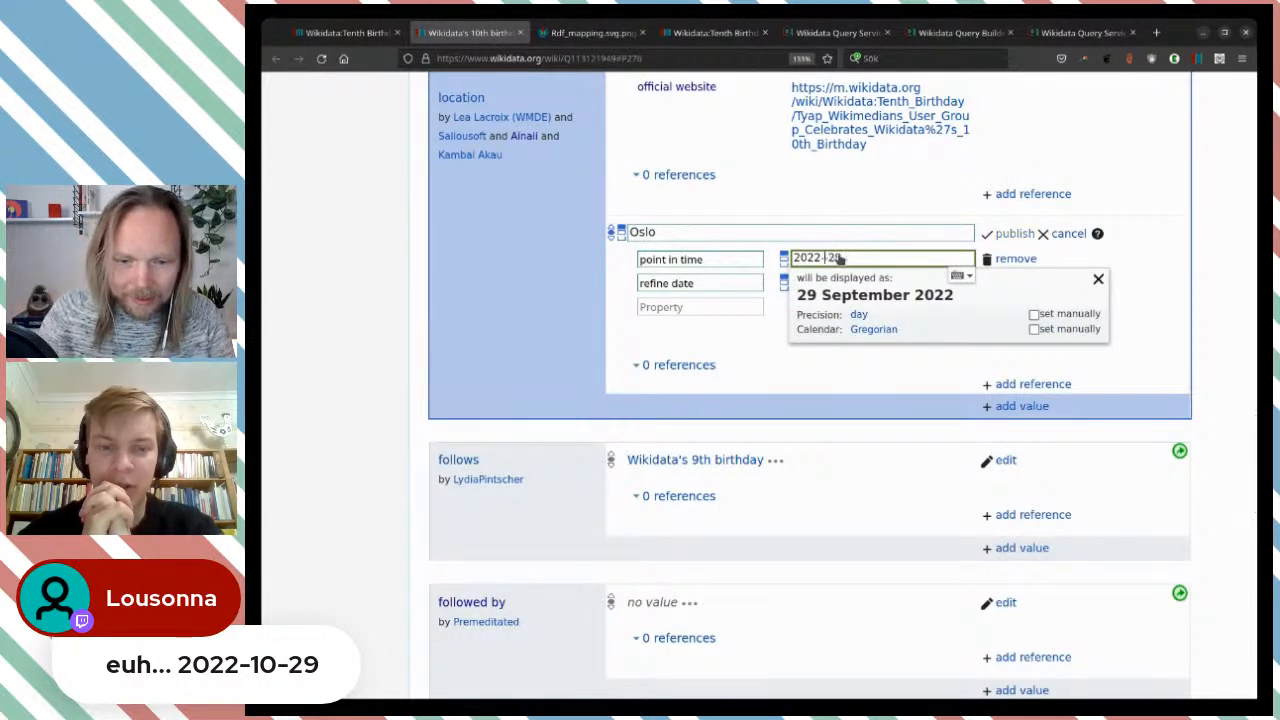
pyautogui.write('10')
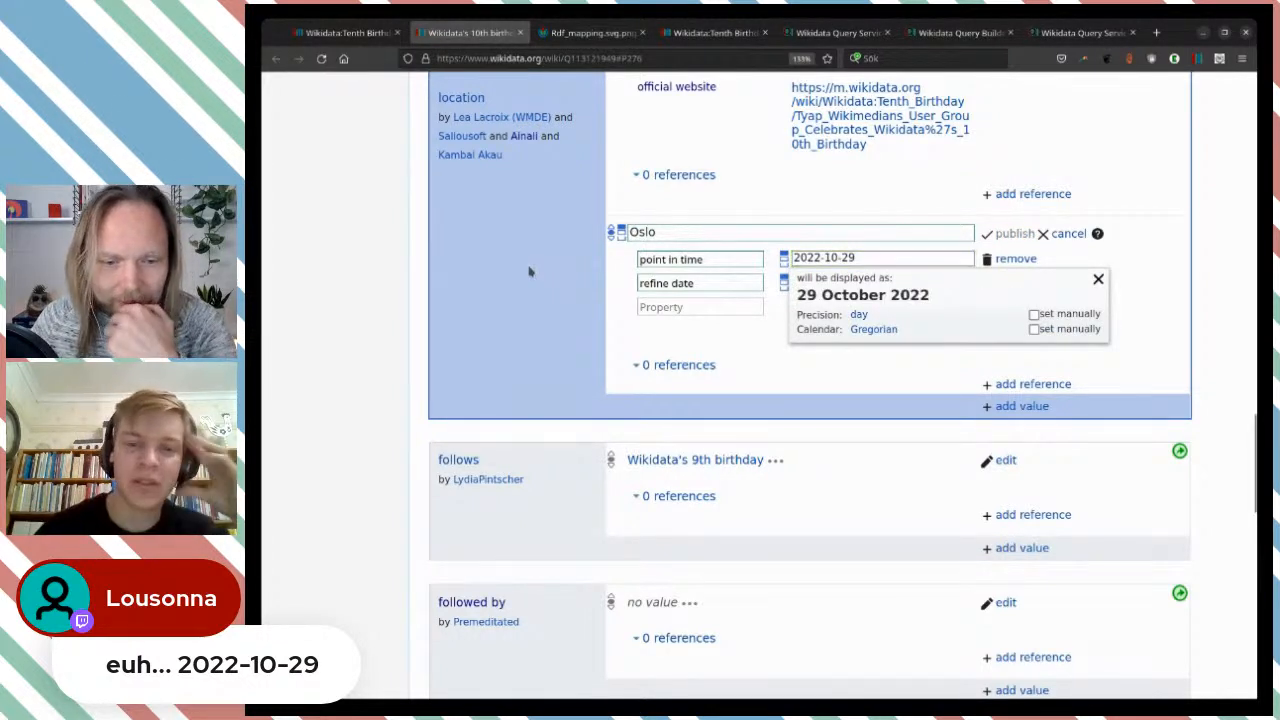
pyautogui.click(533, 271)
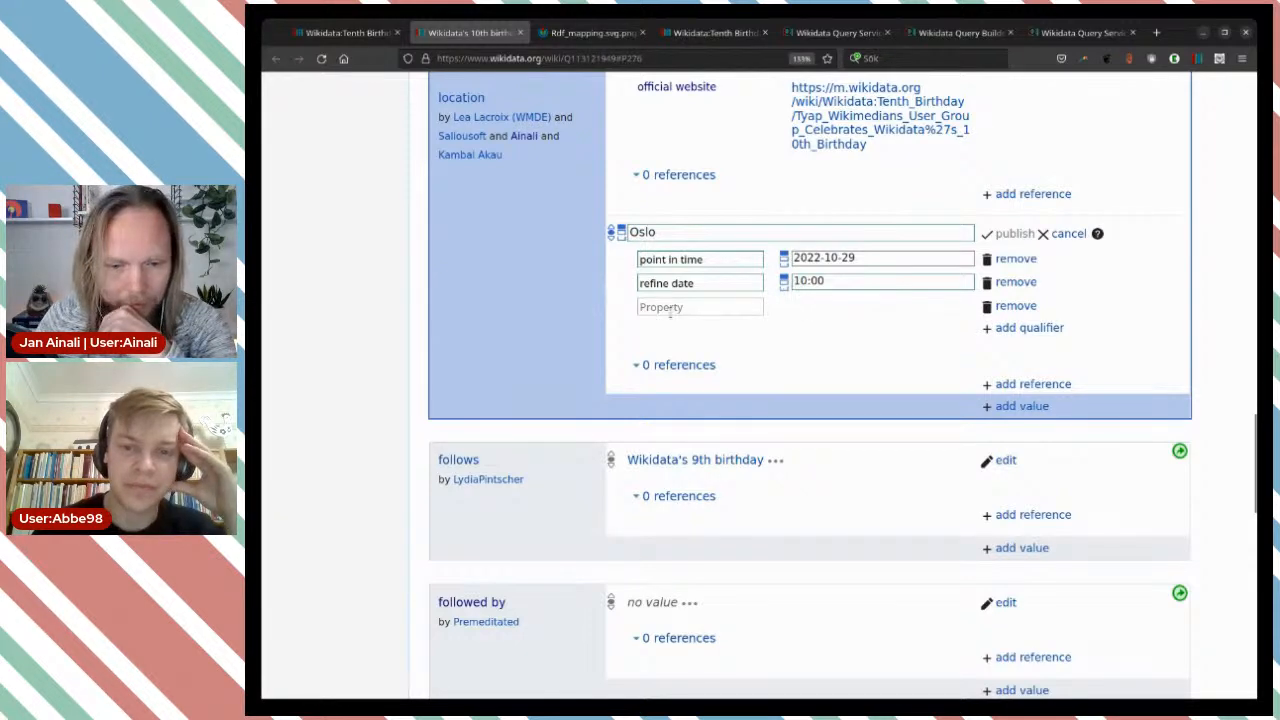
# Add an official website qualifier to Oslo with the event link copied from the Wikidata:Tenth Birthday page.
pyautogui.click(684, 308)
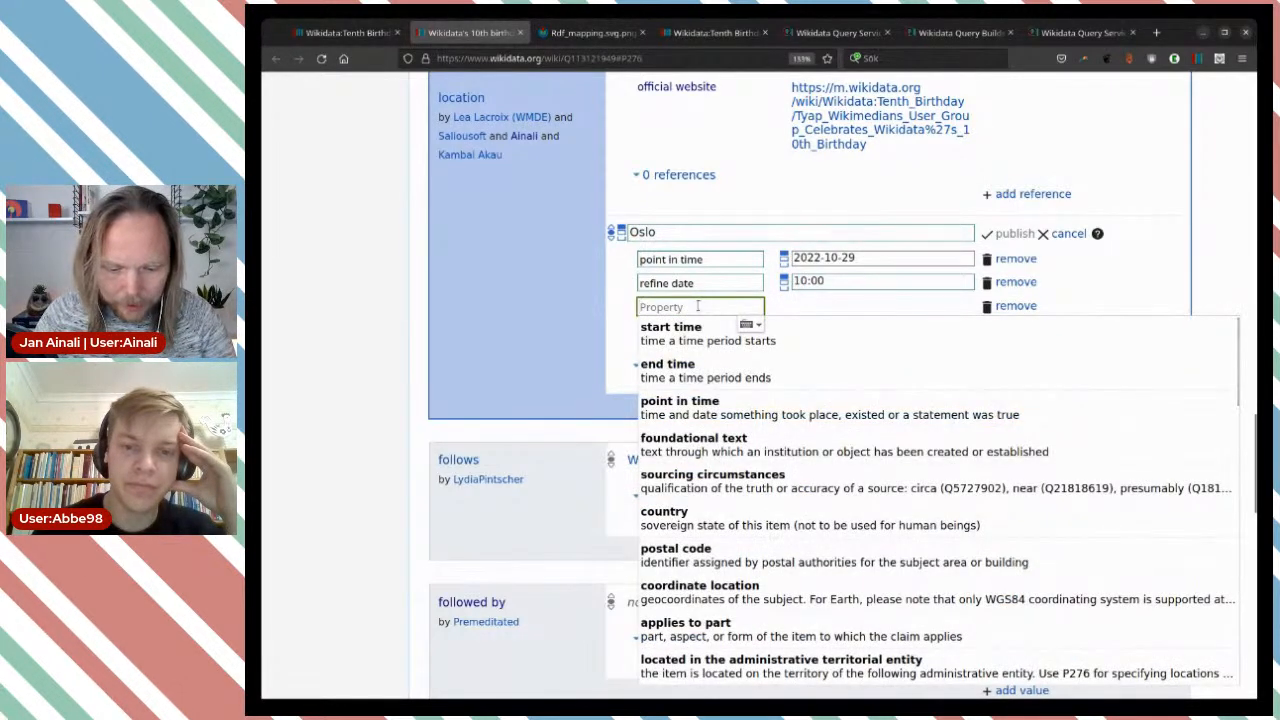
pyautogui.write('off')
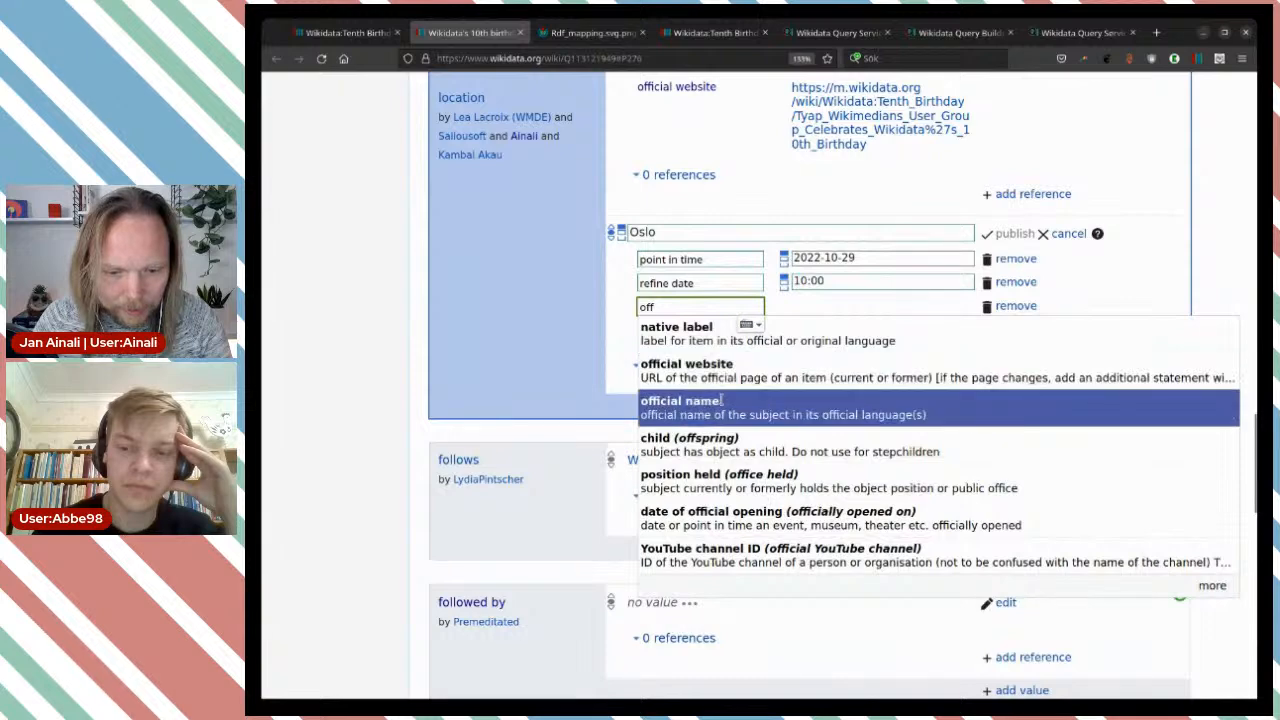
pyautogui.click(732, 375)
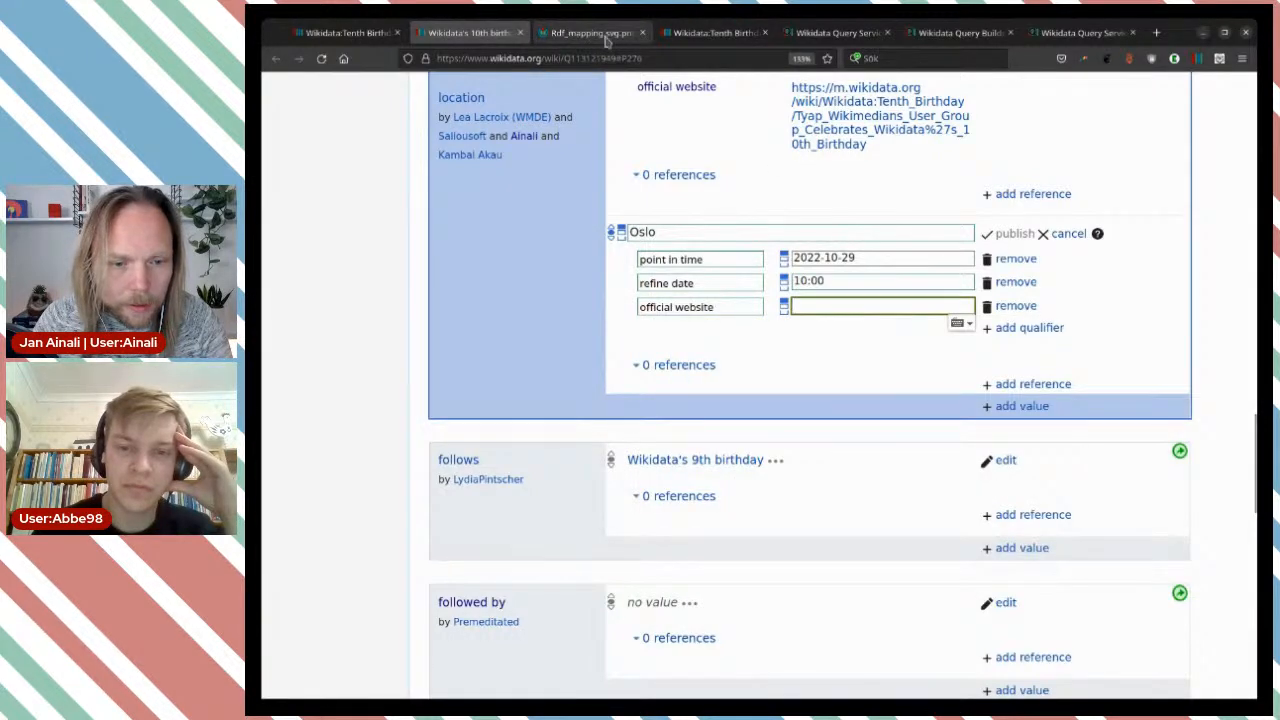
pyautogui.click(711, 36)
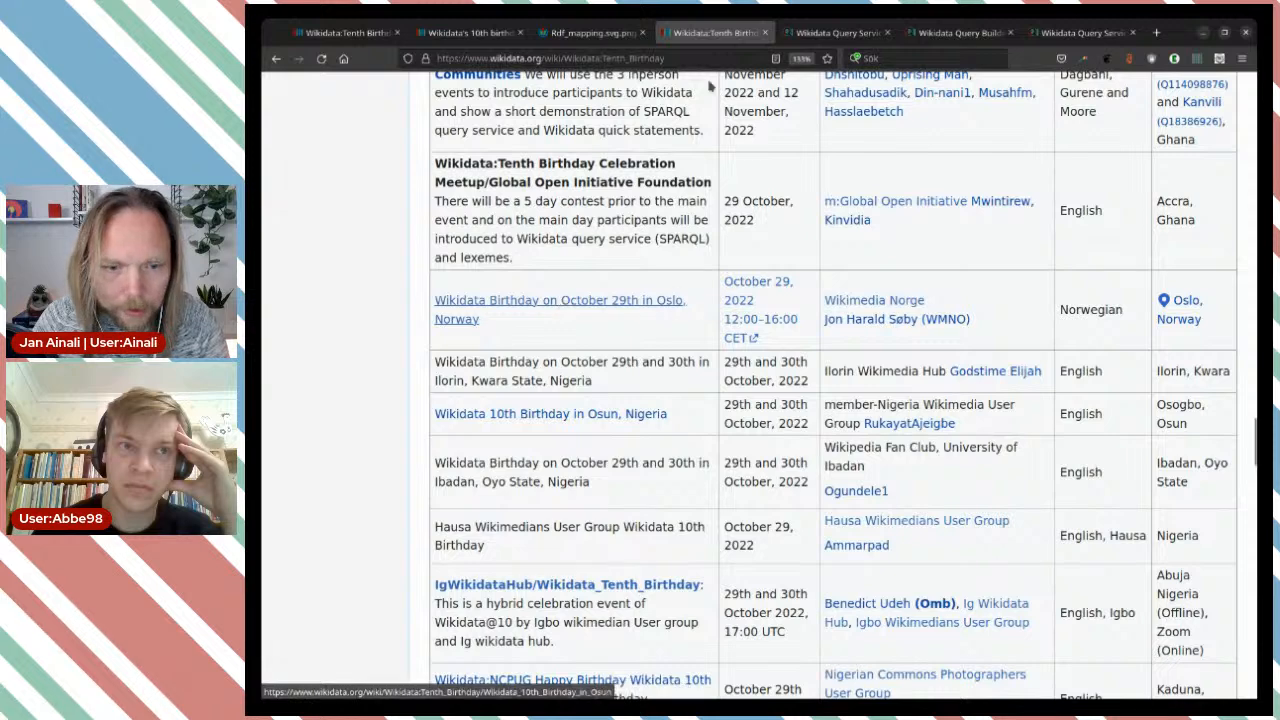
pyautogui.click(355, 34)
pyautogui.click(449, 36)
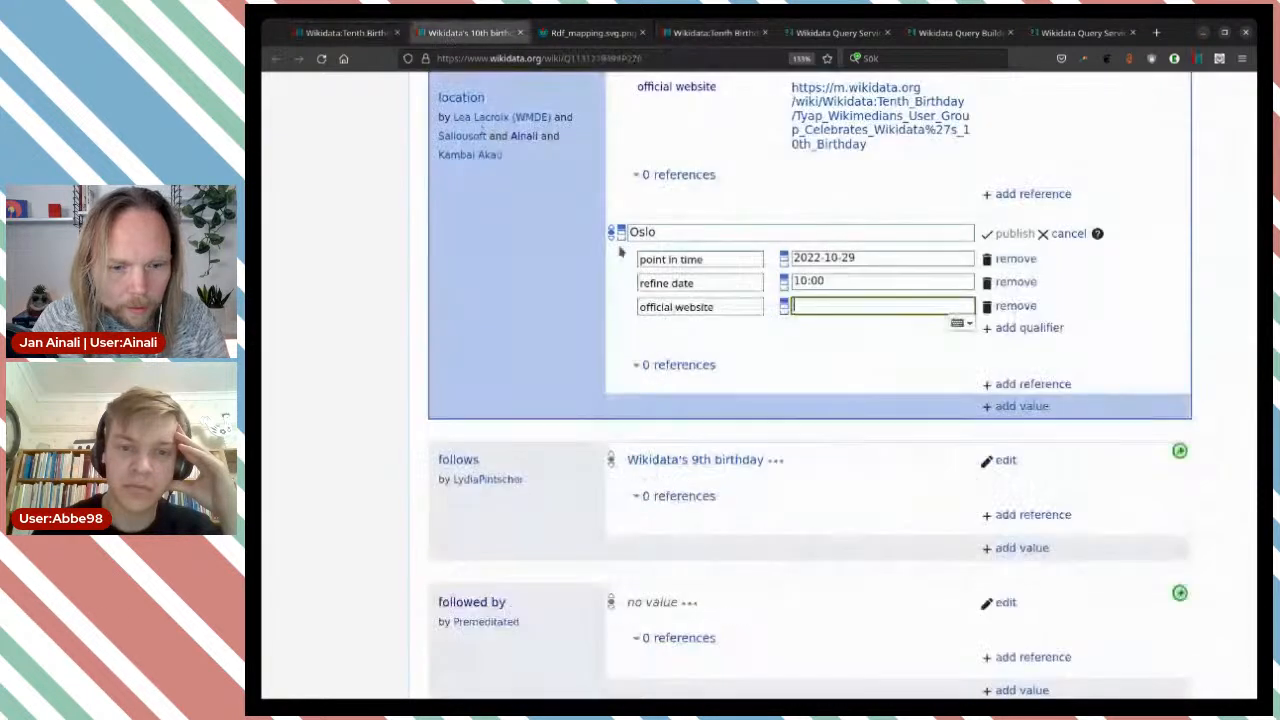
pyautogui.write('https://en.wikipedia.org/wiki/no:Wikipedia:Wikitreff#Wikidatas_10-%C3%A5rsdag,_l%C3%B8rdag_29._oktober,_12:00%E2%80%9316:00')
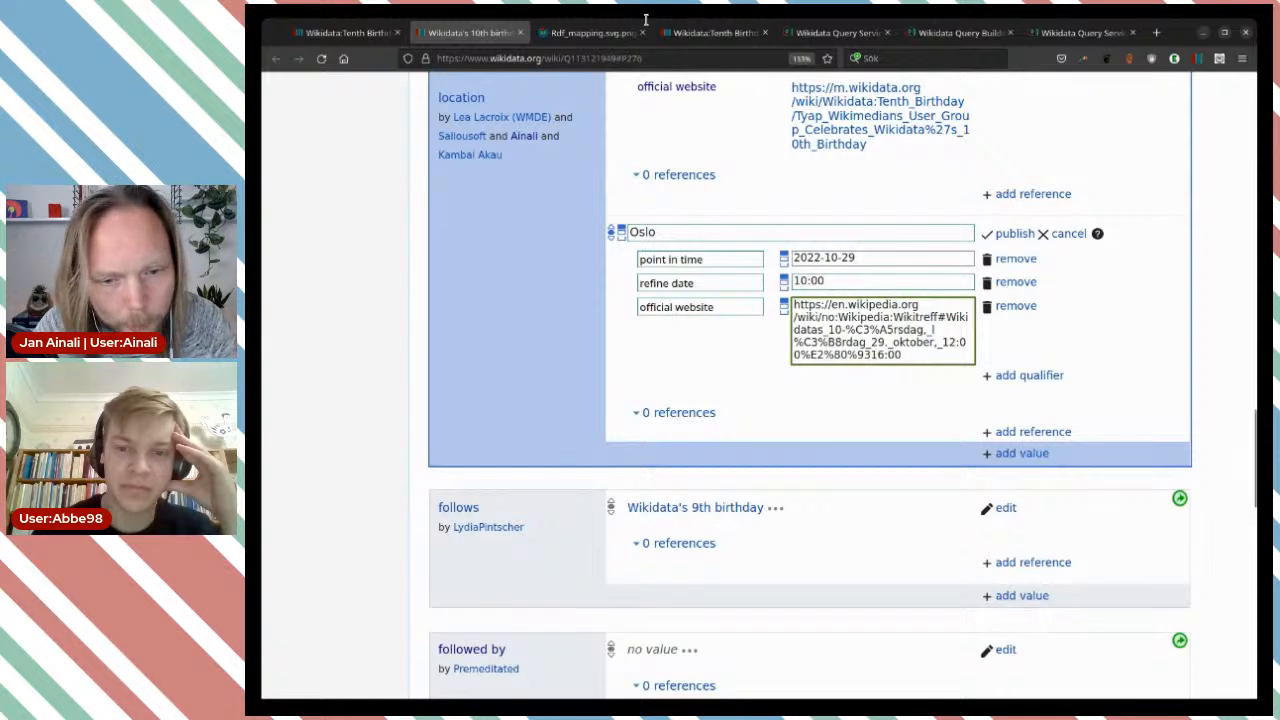
# Change the official website link's domain to no.wikipedia.org, remove its "no:" prefix, and publish the Oslo statement.
pyautogui.click(700, 36)
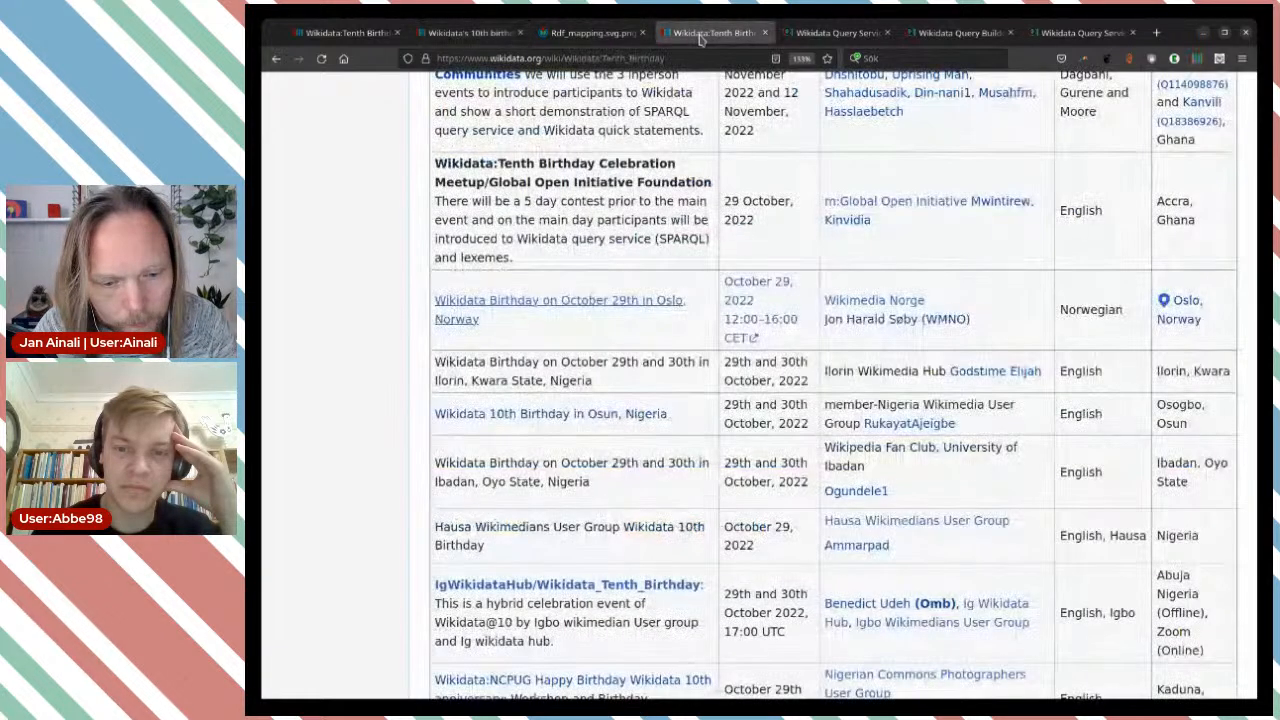
pyautogui.click(468, 33)
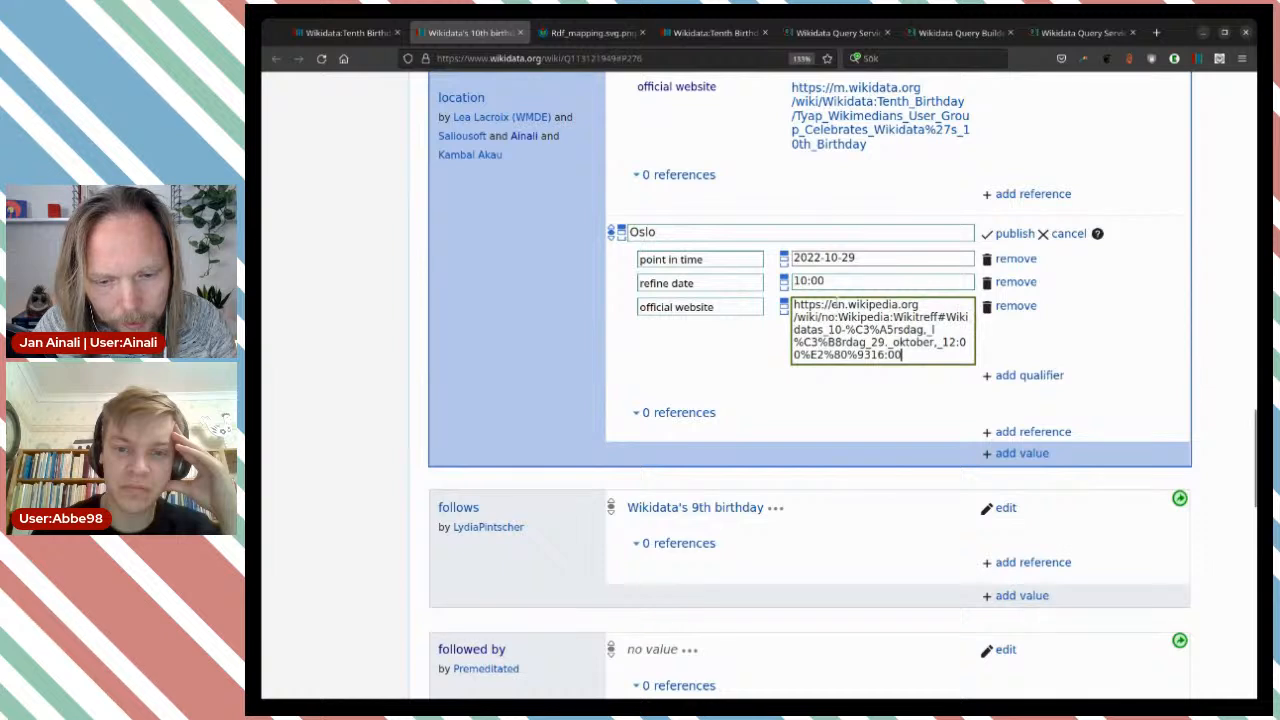
pyautogui.doubleClick(838, 304)
pyautogui.write('no')
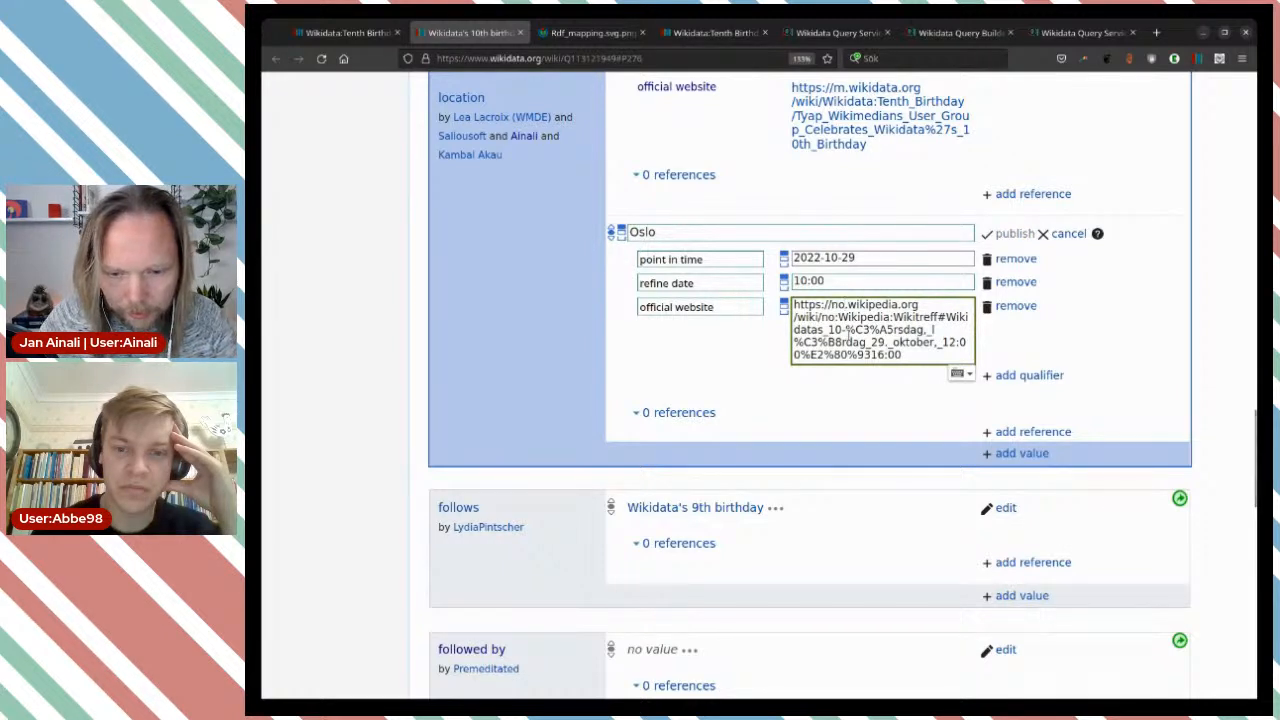
pyautogui.press('BackSpace')
pyautogui.press('BackSpace')
pyautogui.press('BackSpace')
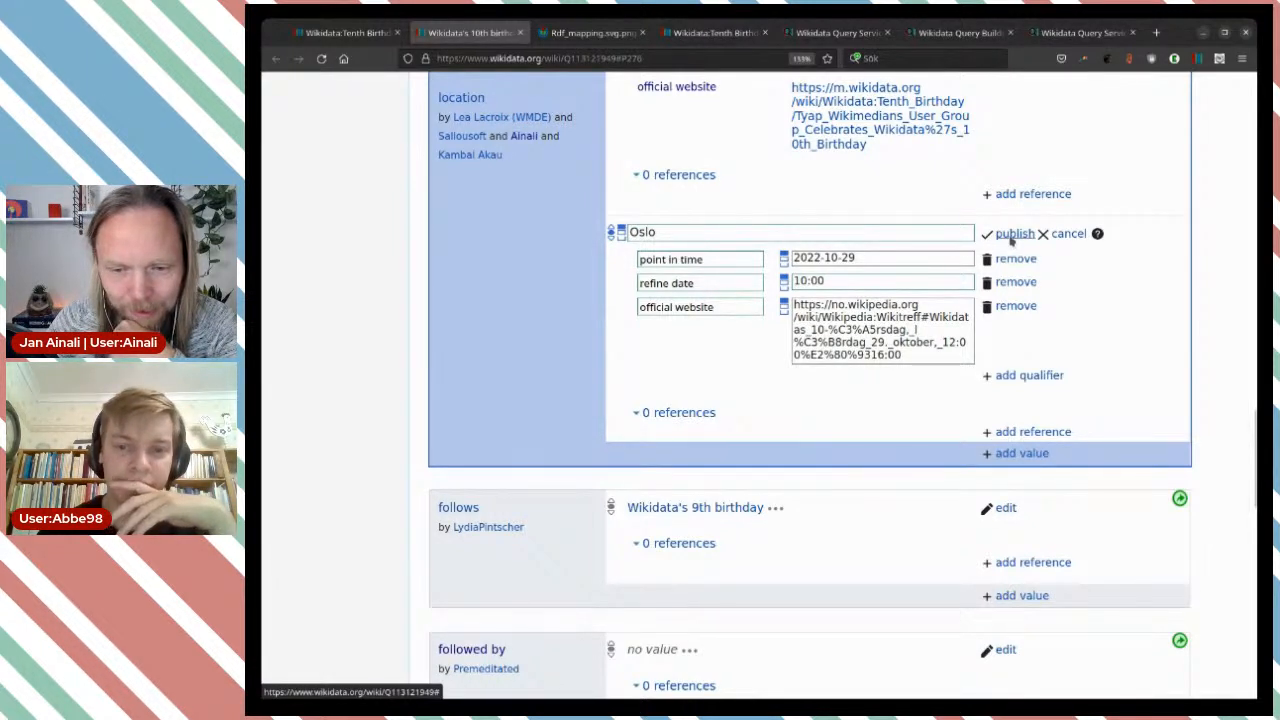
pyautogui.click(1012, 235)
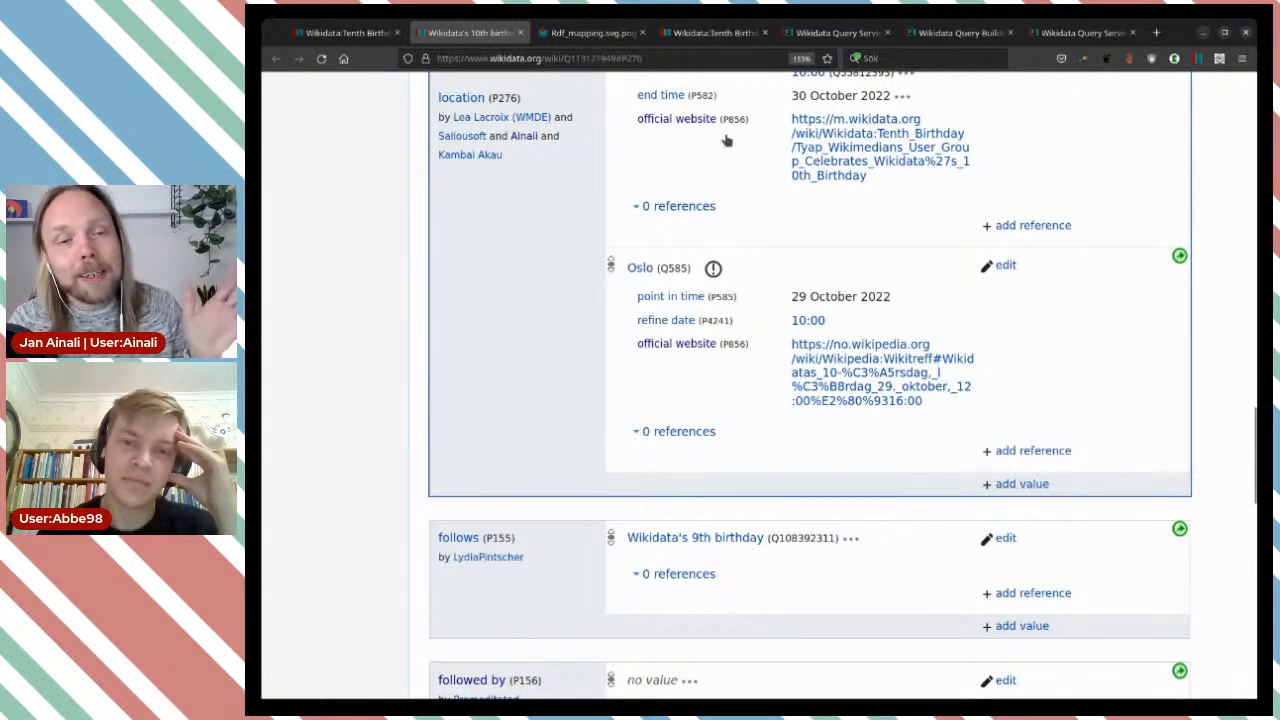
# Examine the events map on the Wikidata:Tenth Birthday page, including at full size, and reload the page in a new tab.
pyautogui.click(716, 33)
pyautogui.scroll(-10, 488, 397)
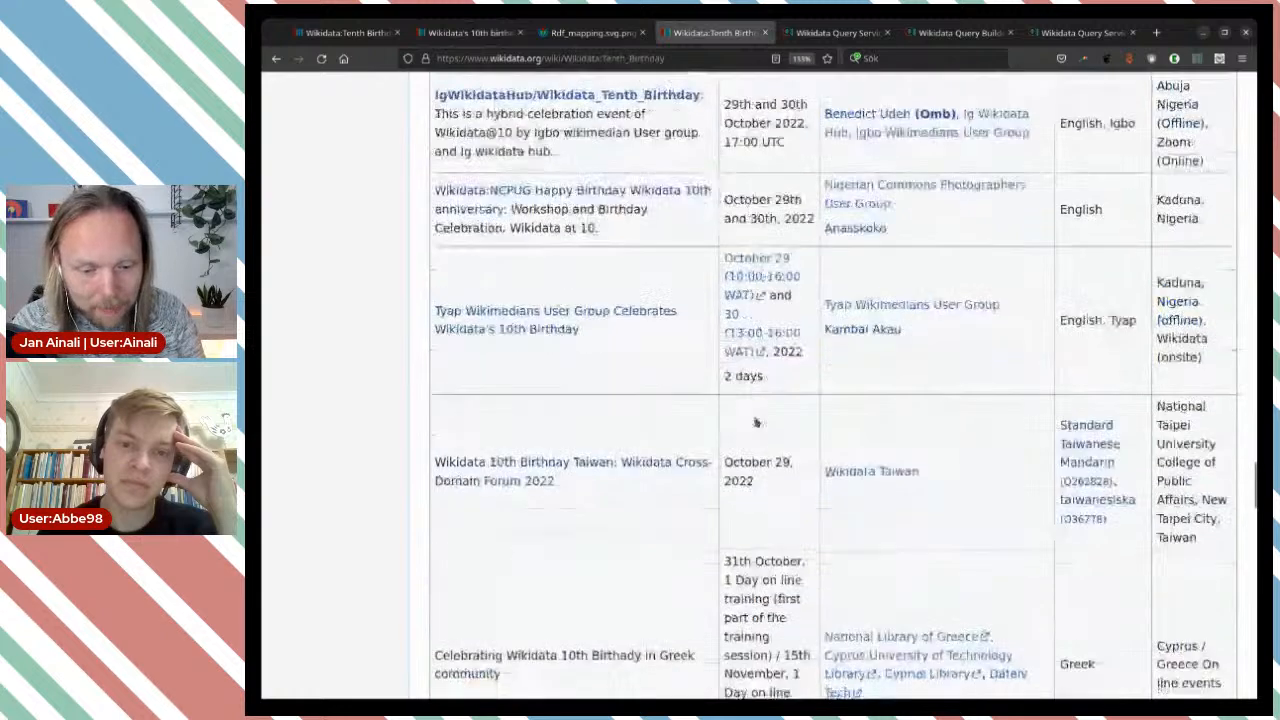
pyautogui.scroll(-10, 488, 397)
pyautogui.scroll(5, 486, 363)
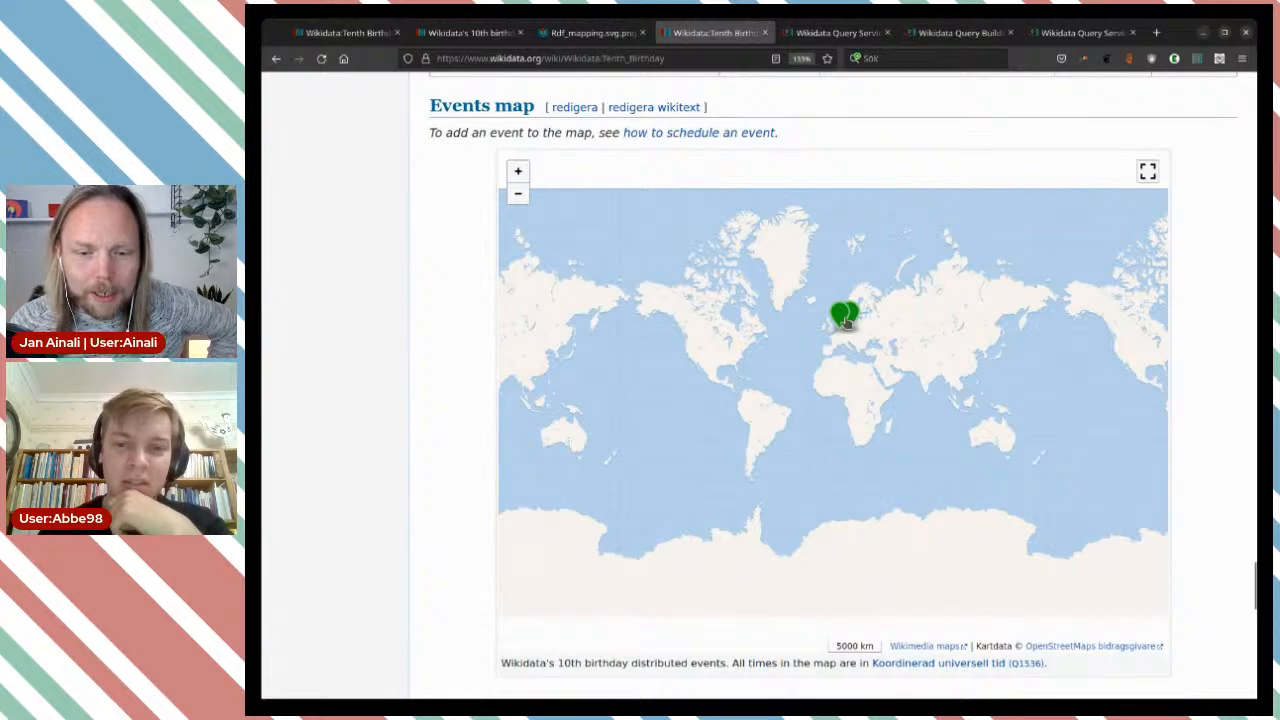
pyautogui.click(1147, 172)
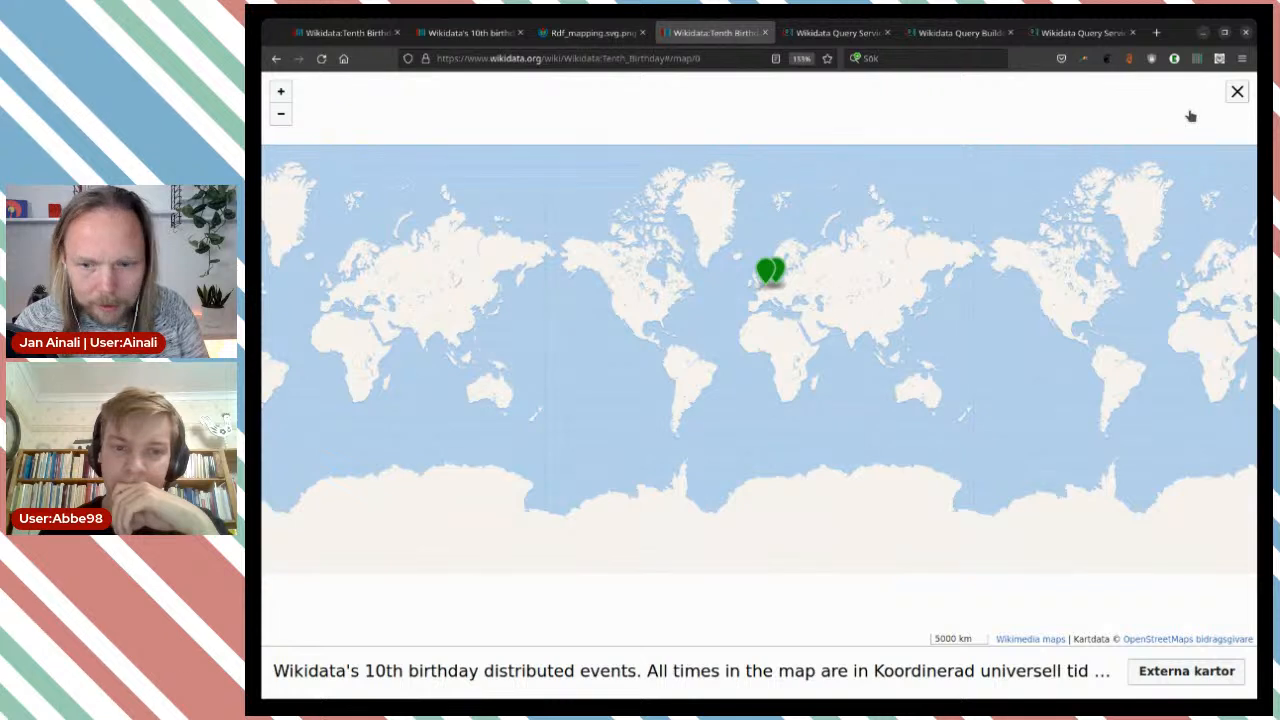
pyautogui.click(1237, 91)
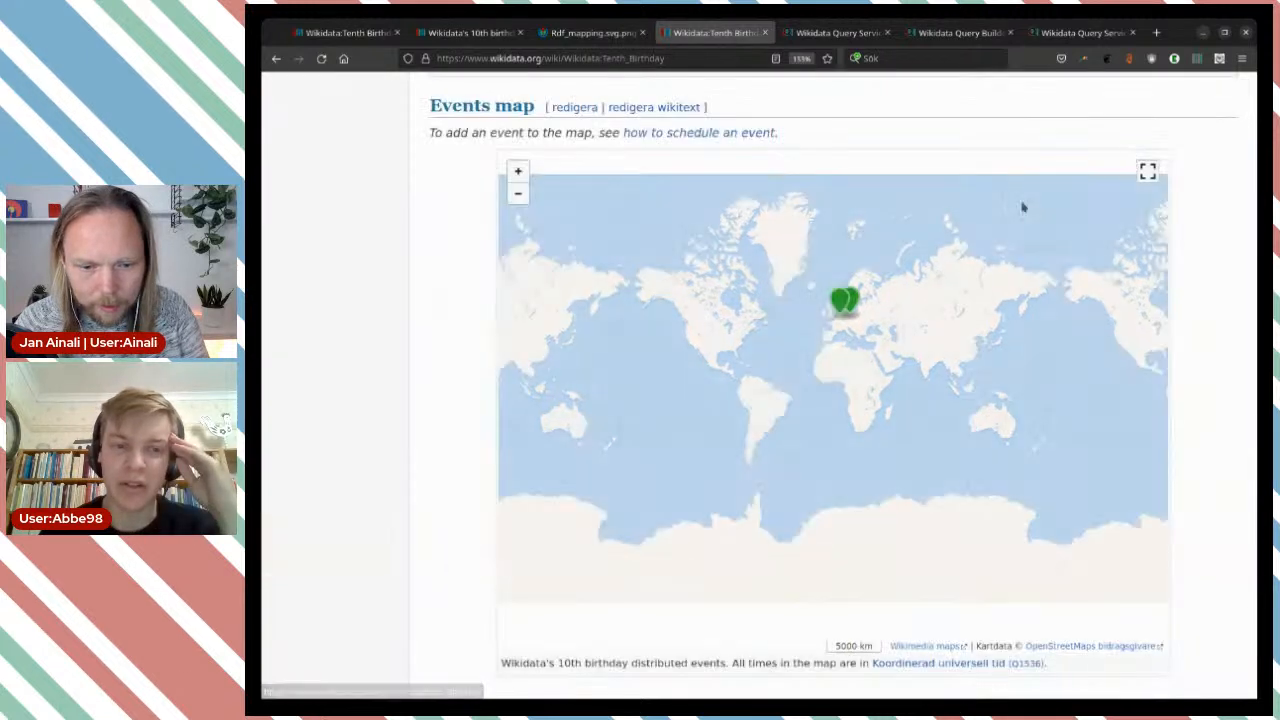
pyautogui.click(327, 66)
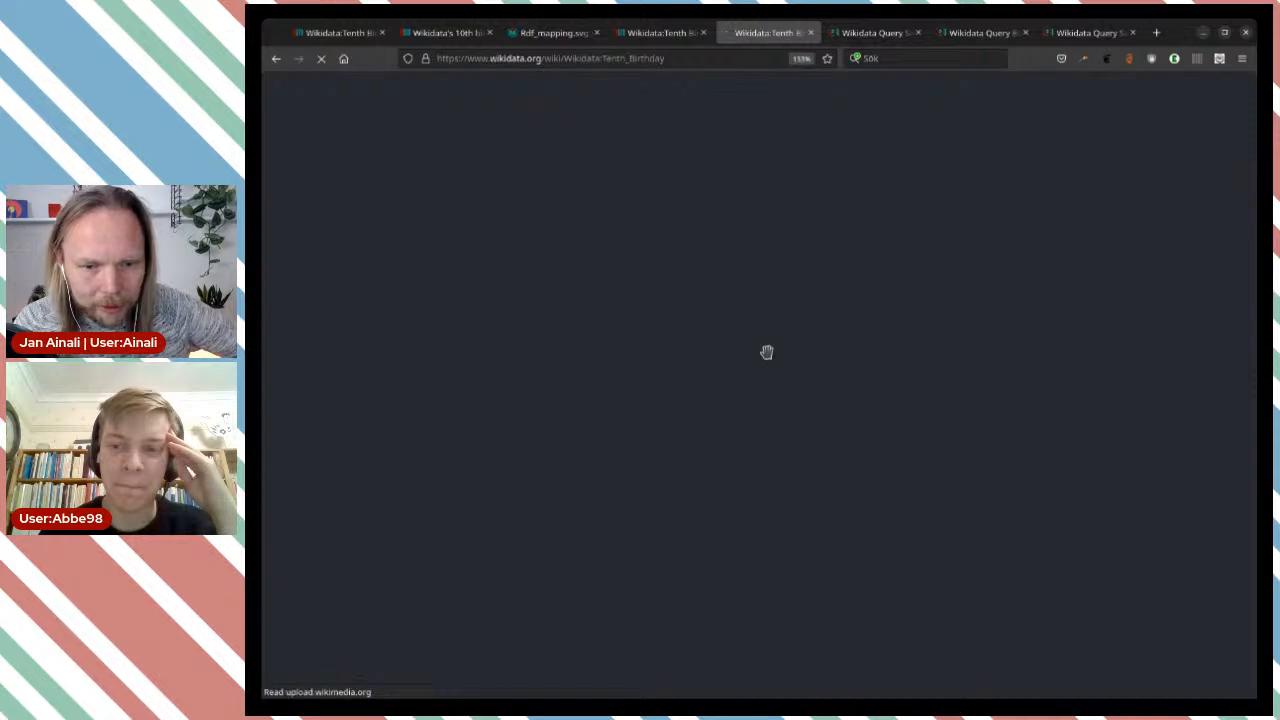
# Examine the events map on the reloaded Wikidata:Tenth Birthday page for the Oslo event, zoomed in on Europe and at full size.
pyautogui.scroll(-15, 1050, 378)
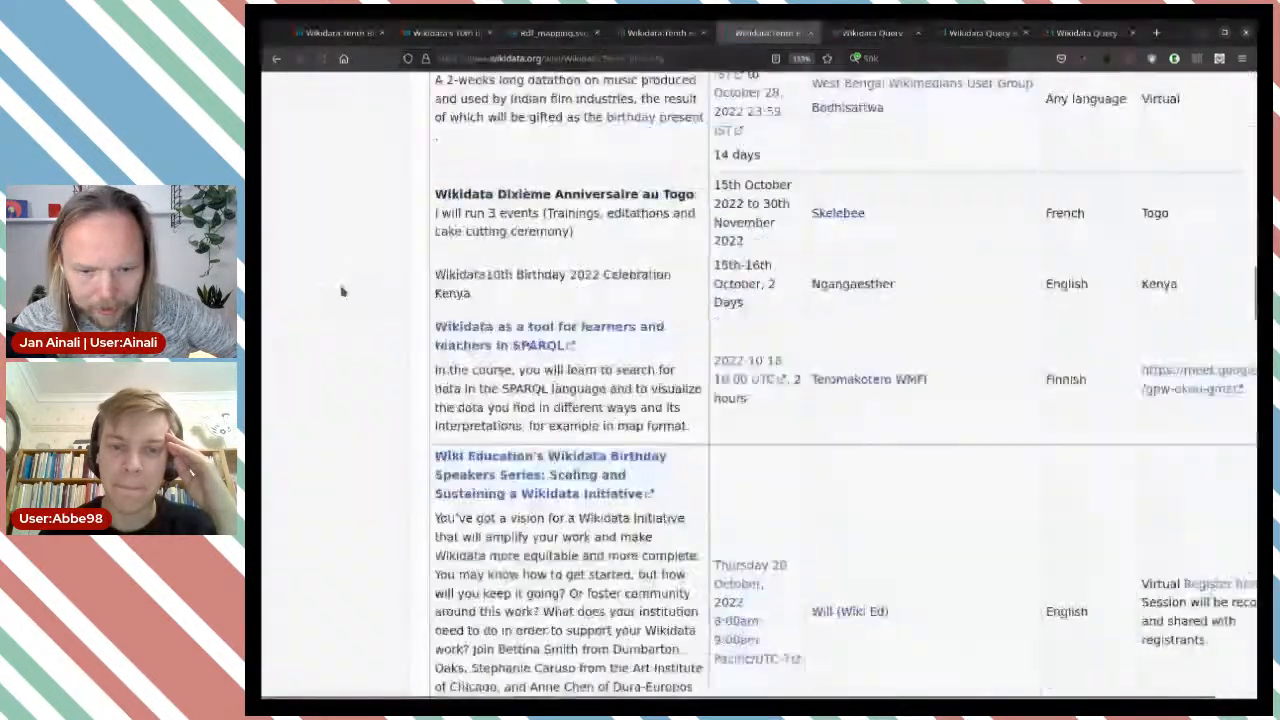
pyautogui.scroll(-10, 320, 297)
pyautogui.scroll(10, 335, 290)
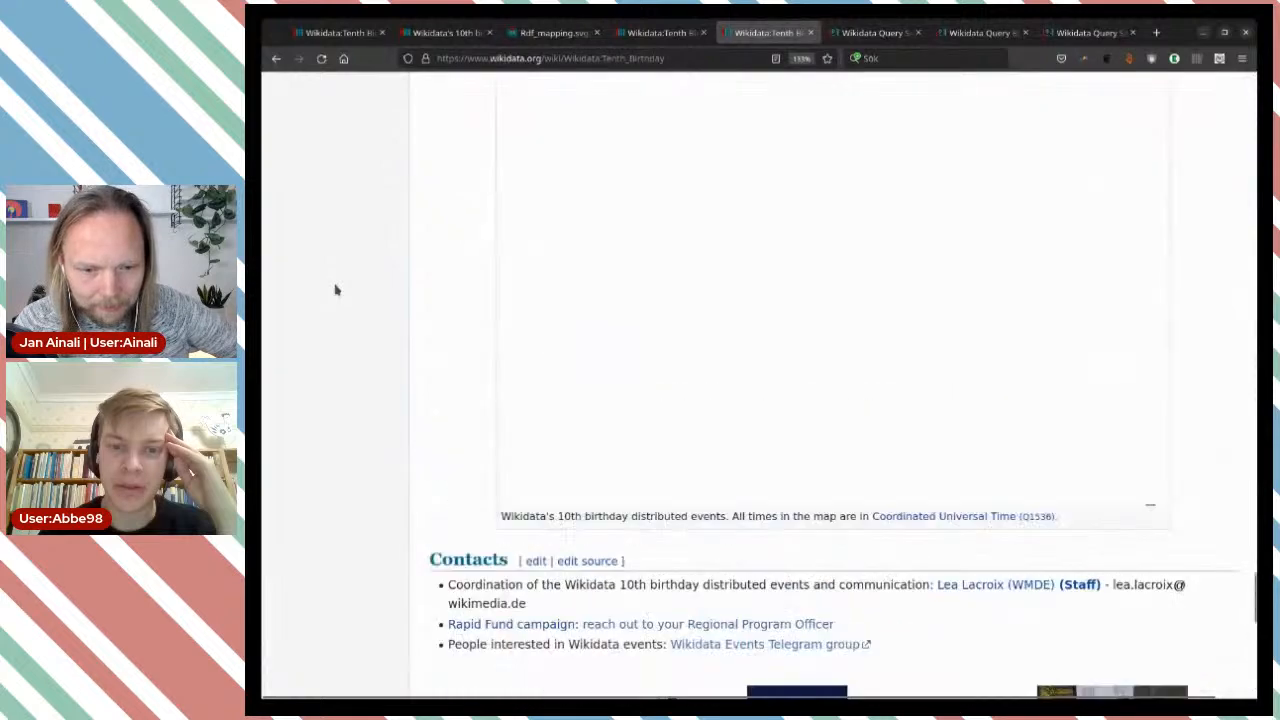
pyautogui.scroll(-2, 335, 290)
pyautogui.scroll(-1, 335, 290)
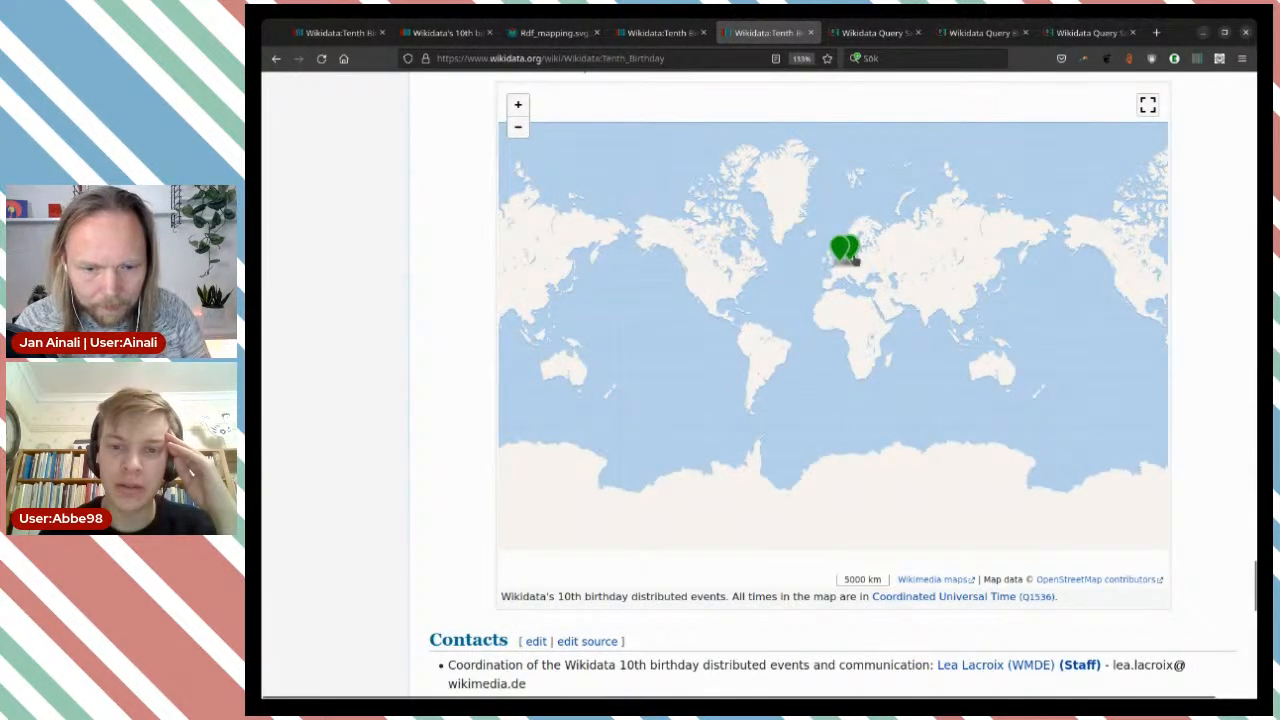
pyautogui.scroll(4, 846, 250)
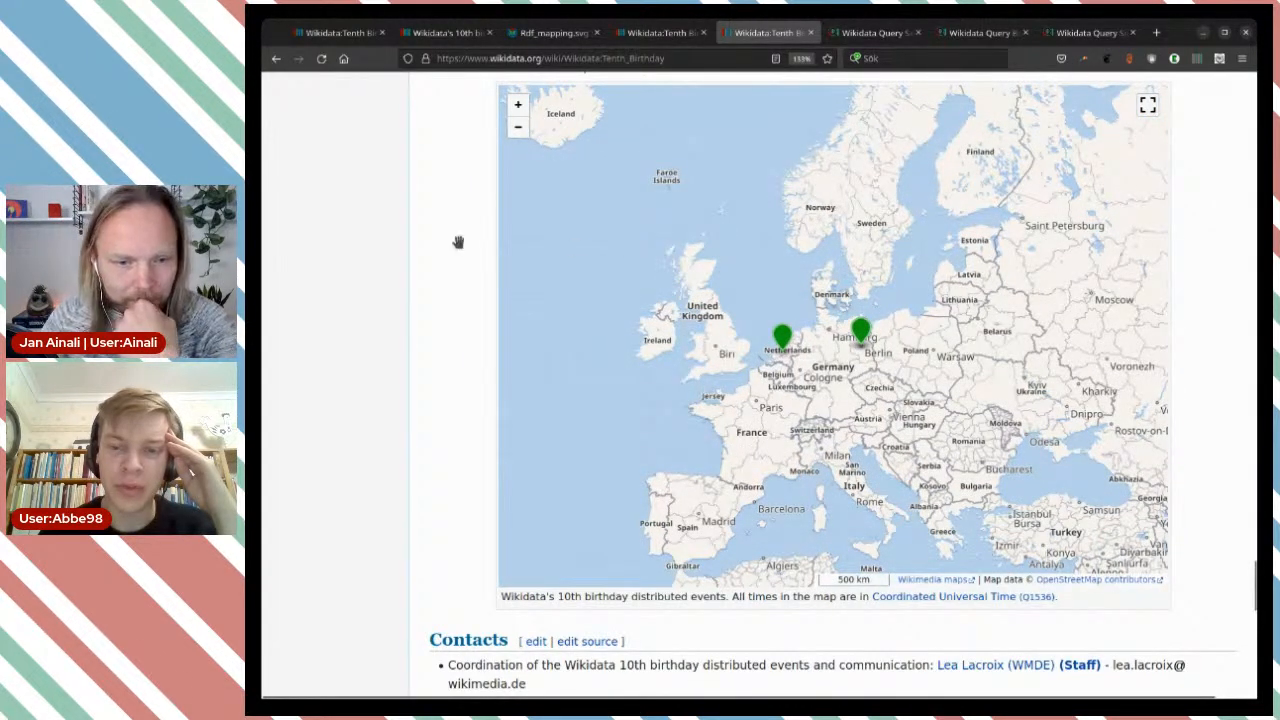
pyautogui.scroll(3, 436, 234)
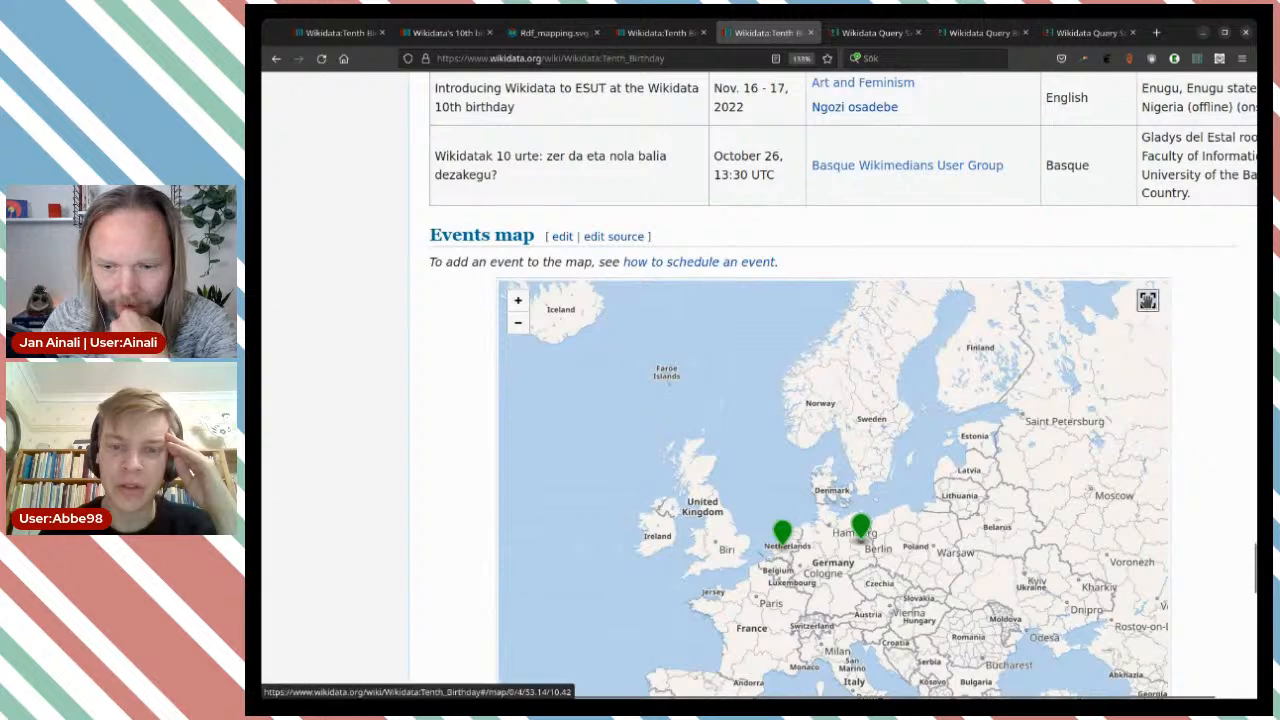
pyautogui.click(1147, 300)
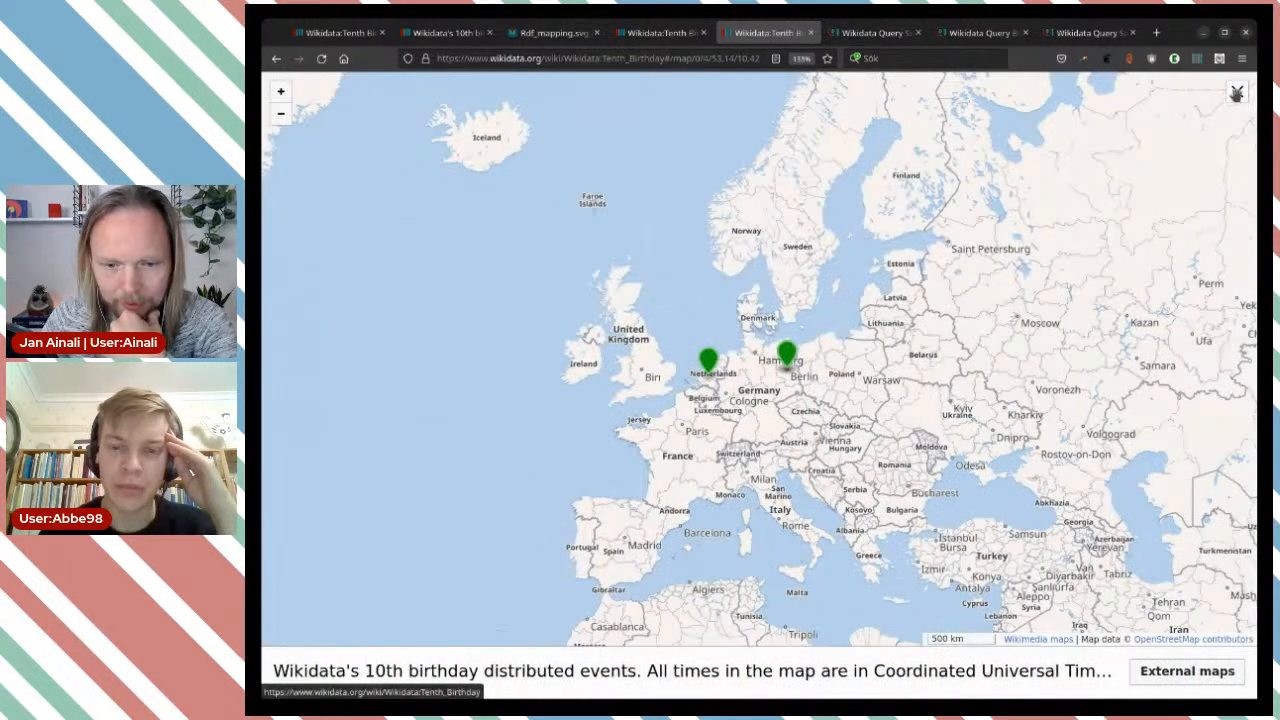
pyautogui.click(1237, 91)
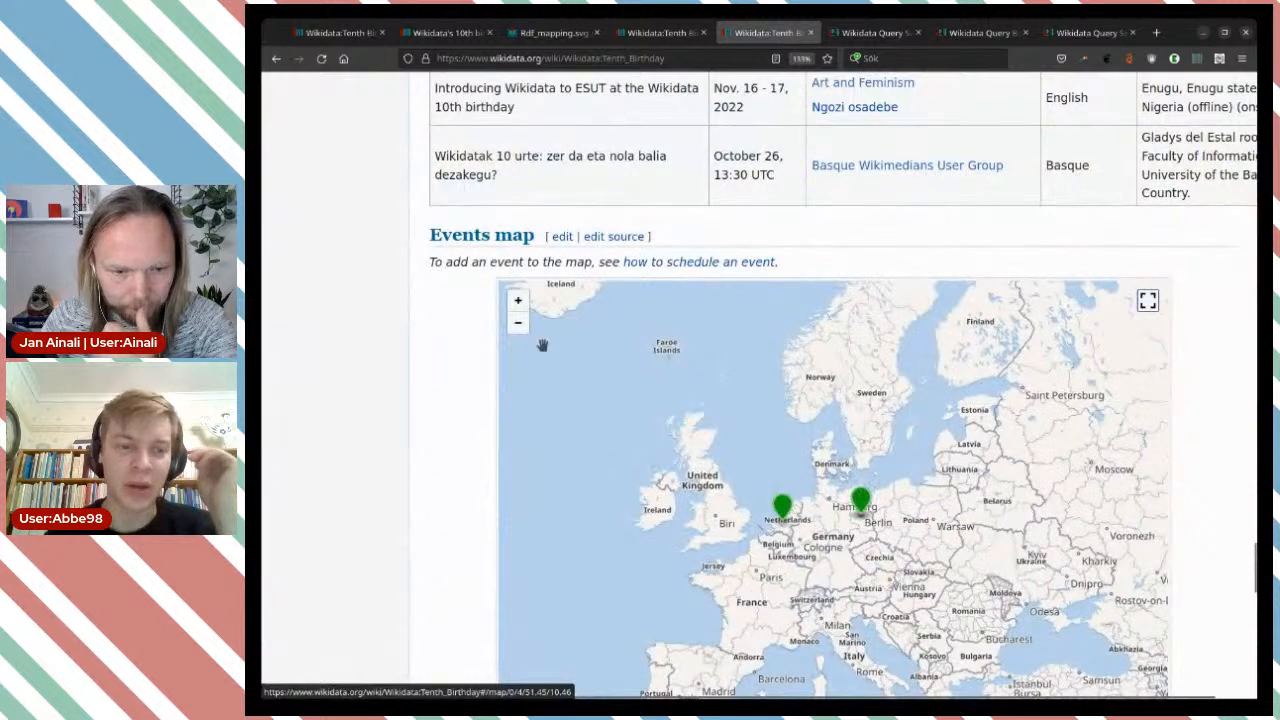
# Open the source of the Events map section for editing and preview it unchanged to check the map markers.
pyautogui.click(638, 241)
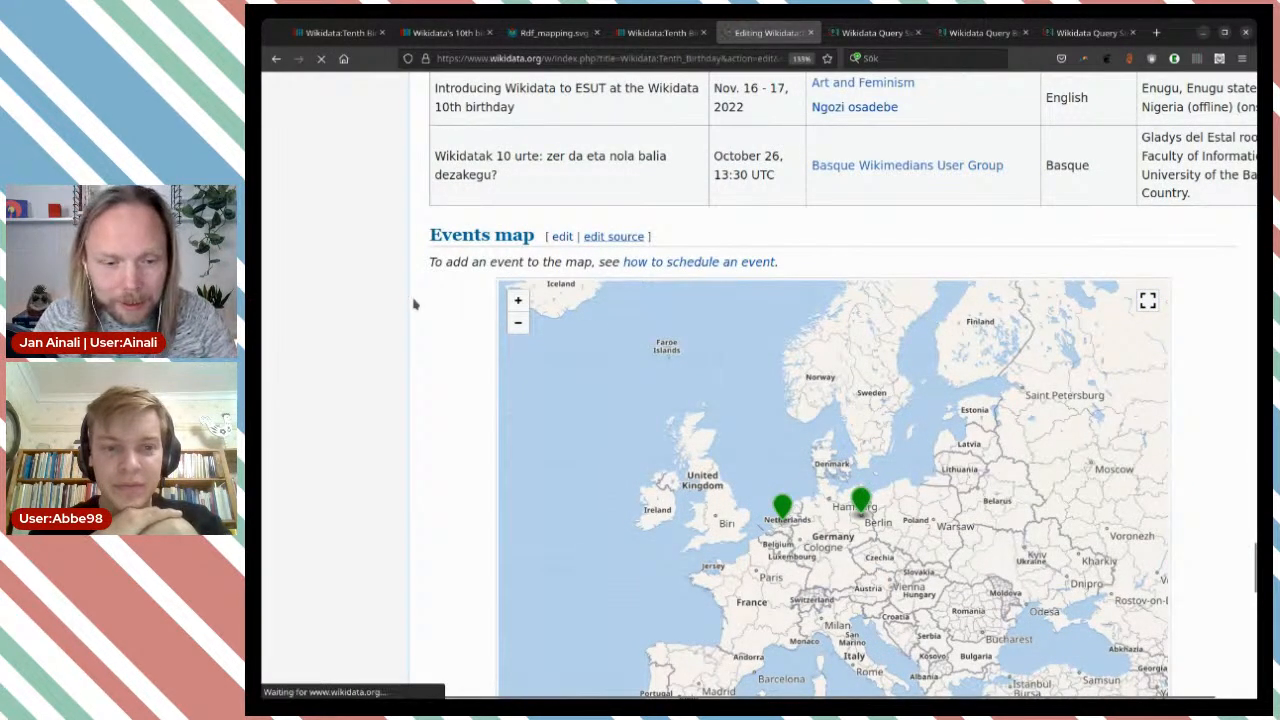
pyautogui.scroll(-4, 393, 306)
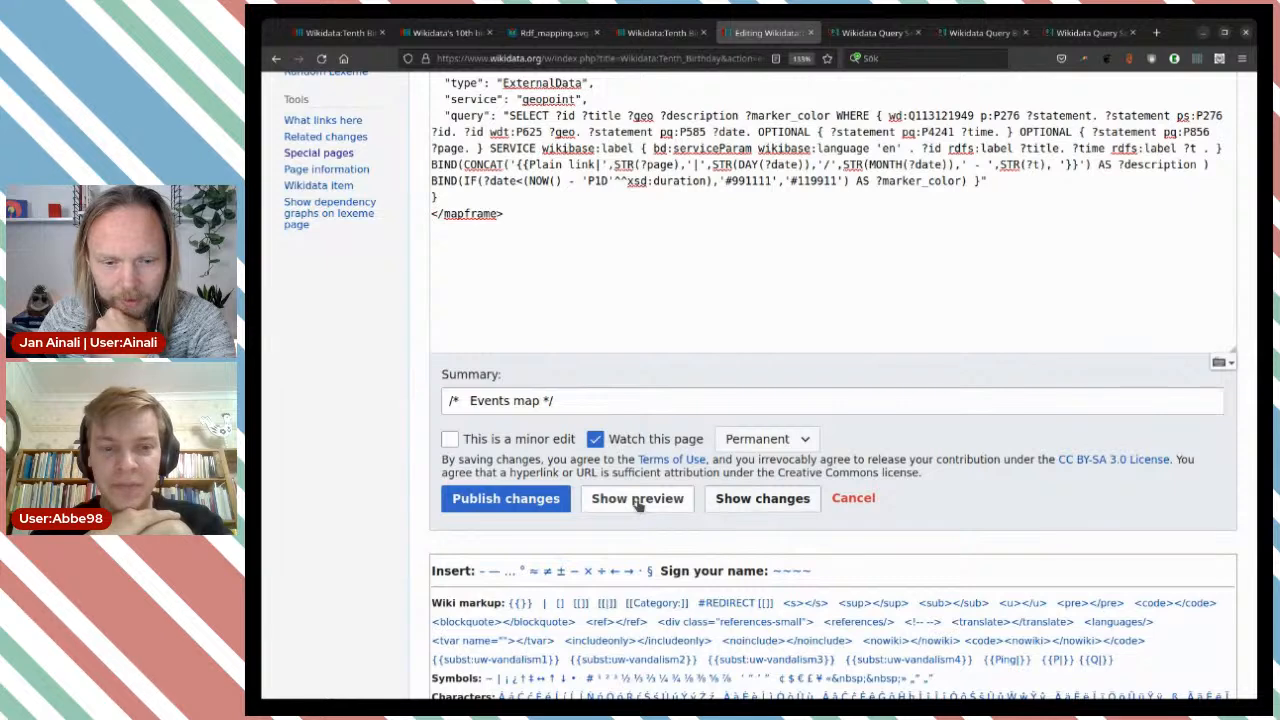
pyautogui.click(648, 503)
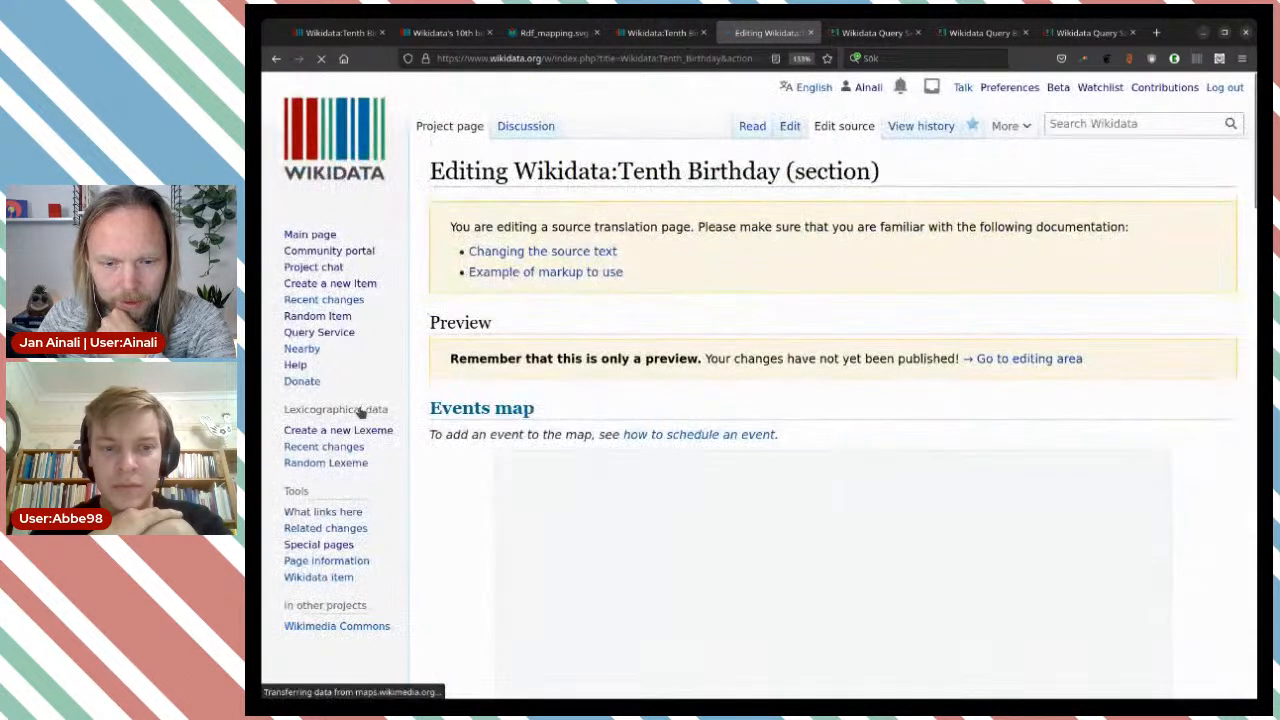
pyautogui.scroll(-5, 421, 372)
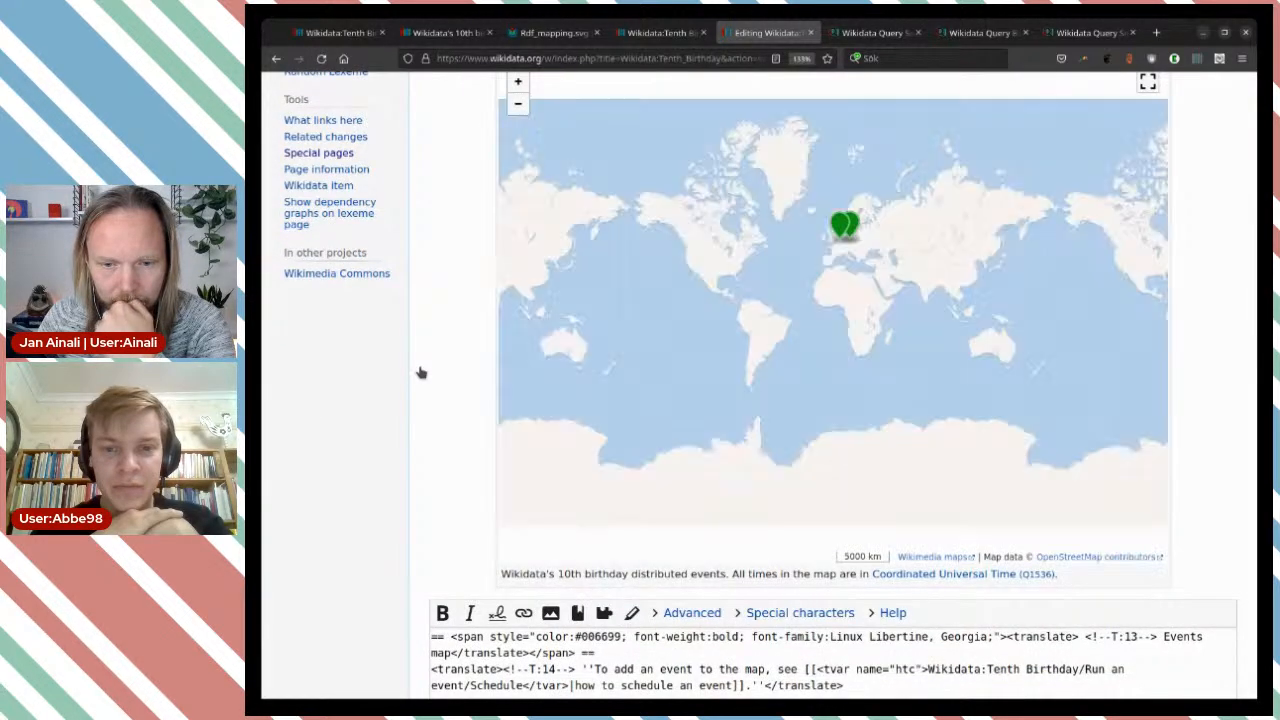
# Insert an extra space after ?page in the mapframe's SPARQL query and preview the section again.
pyautogui.scroll(-3, 397, 403)
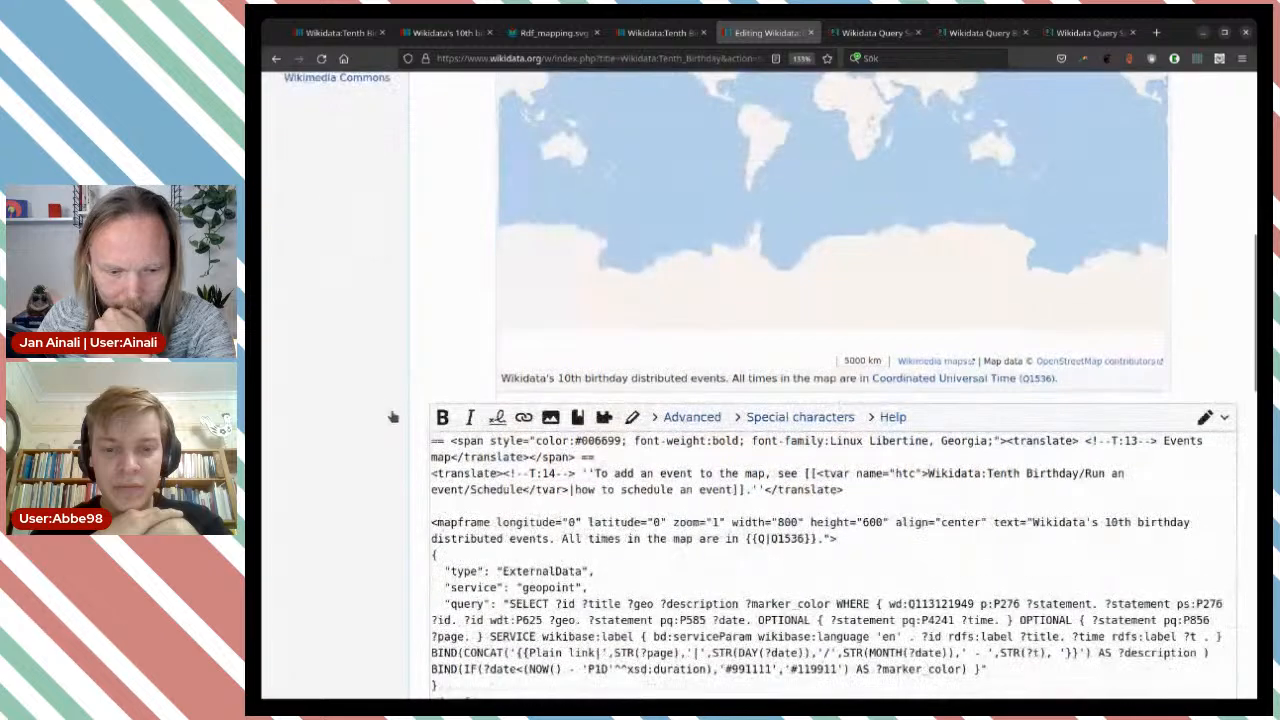
pyautogui.scroll(-3, 417, 465)
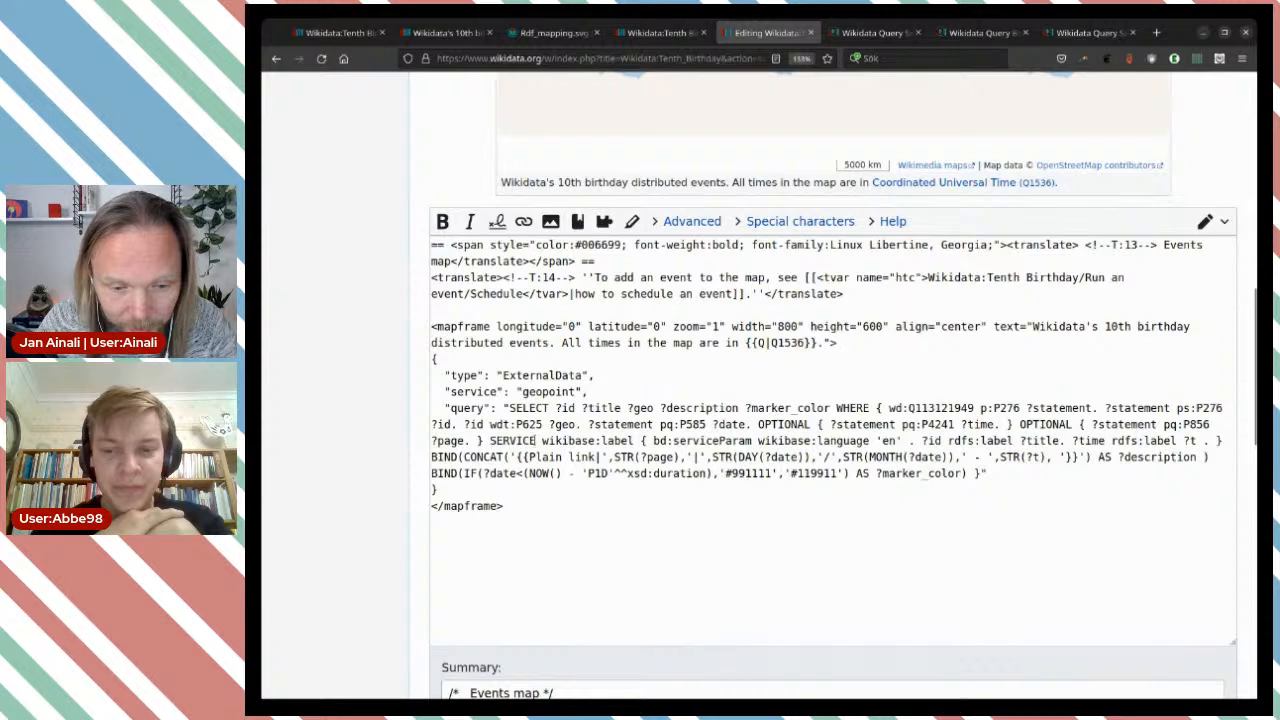
pyautogui.click(470, 441)
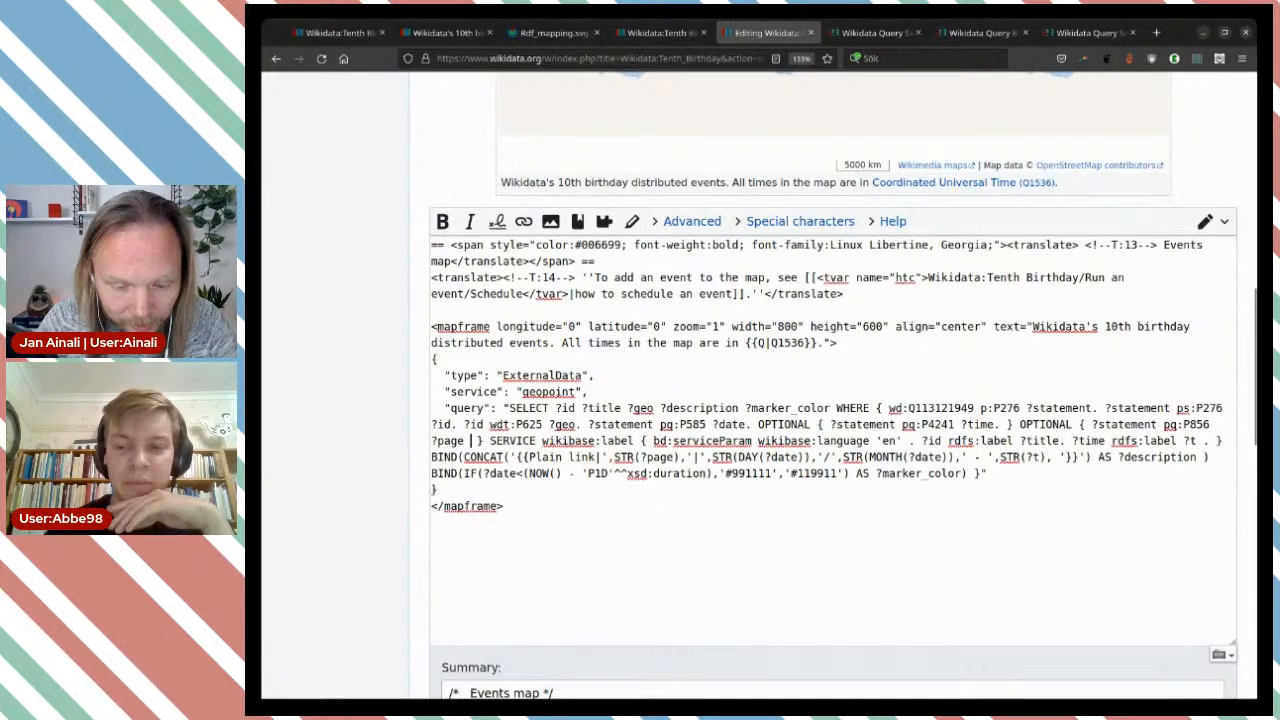
pyautogui.scroll(-3, 366, 456)
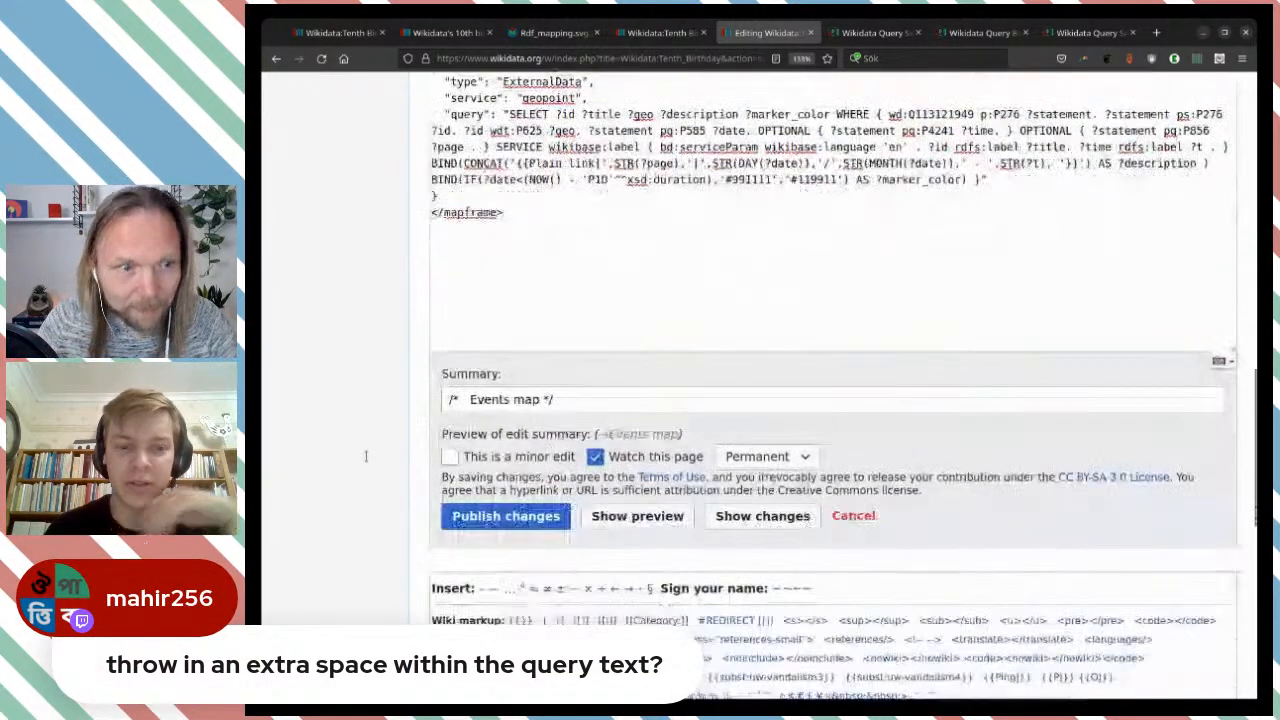
pyautogui.click(630, 518)
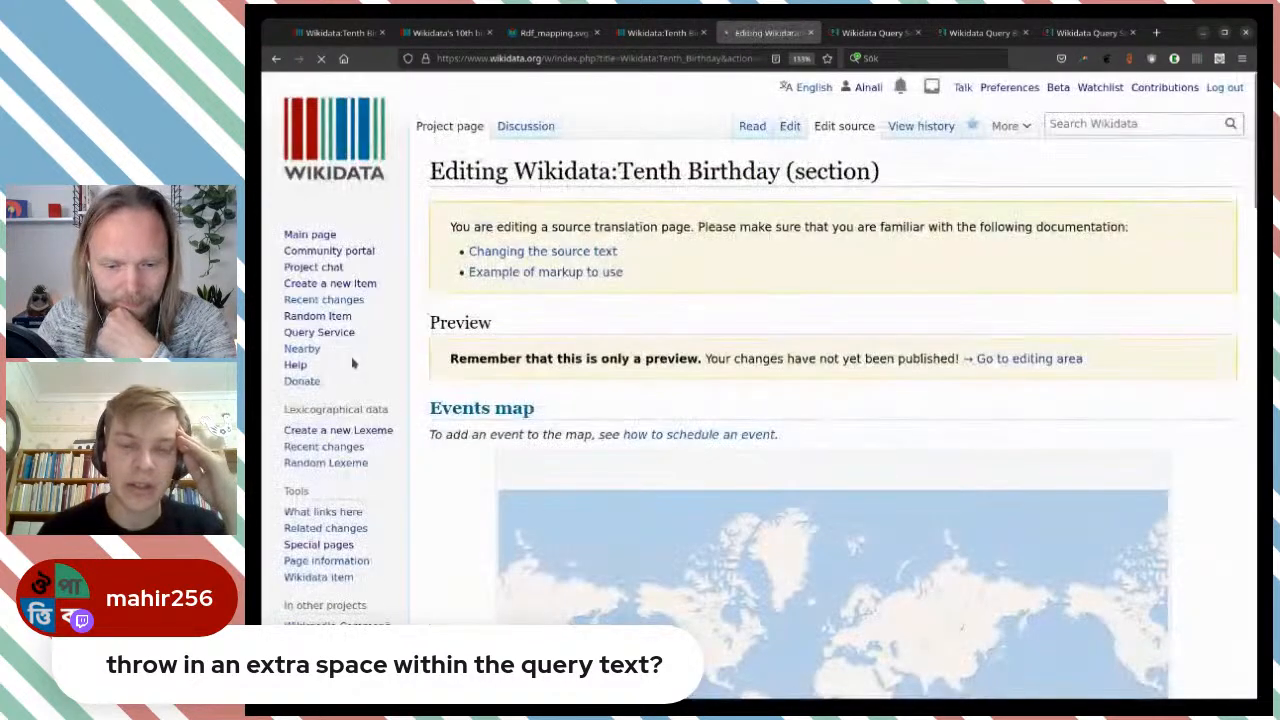
# Zoom in on northern Europe in the previewed events map and open the details of the Oslo marker.
pyautogui.scroll(-3, 507, 350)
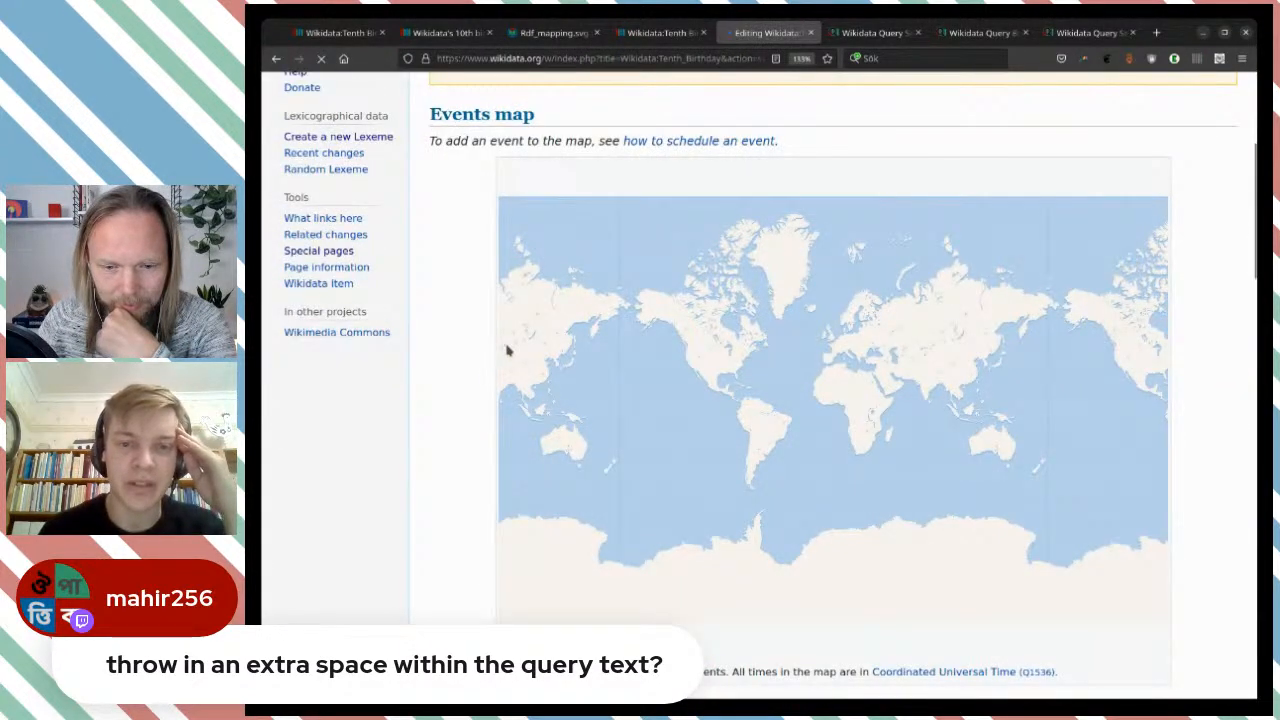
pyautogui.scroll(-1, 457, 387)
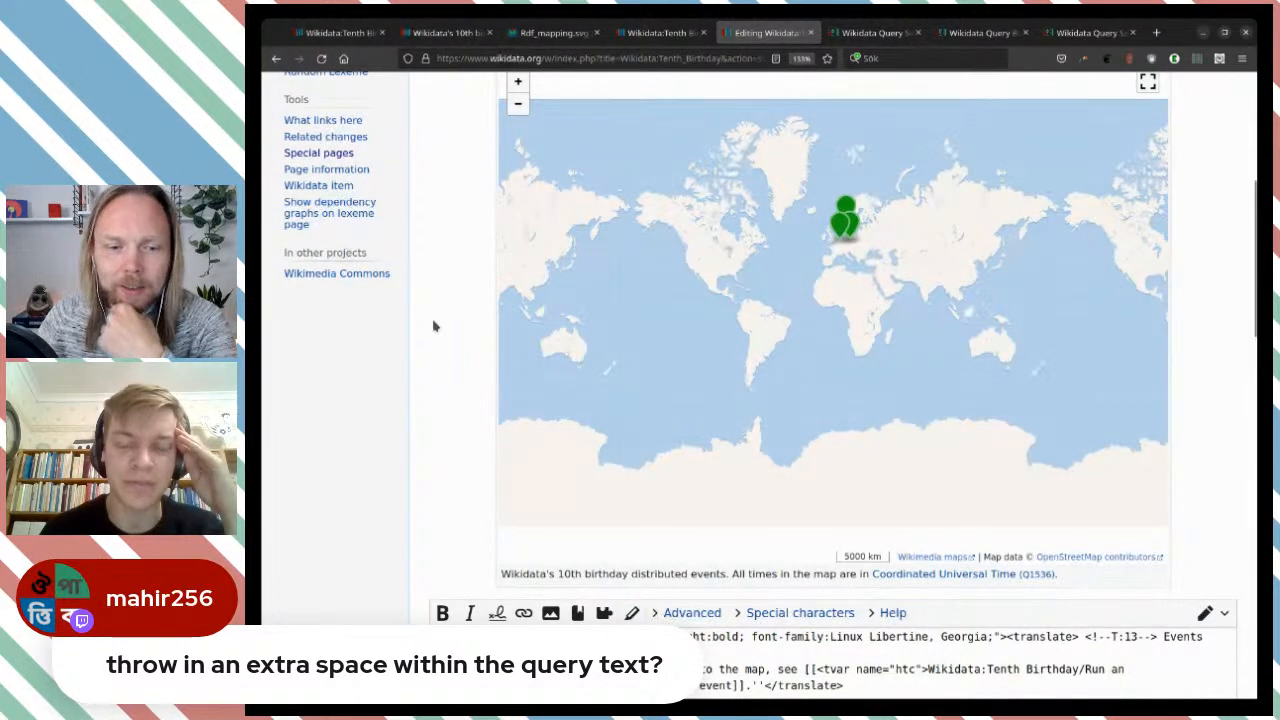
pyautogui.scroll(1, 434, 324)
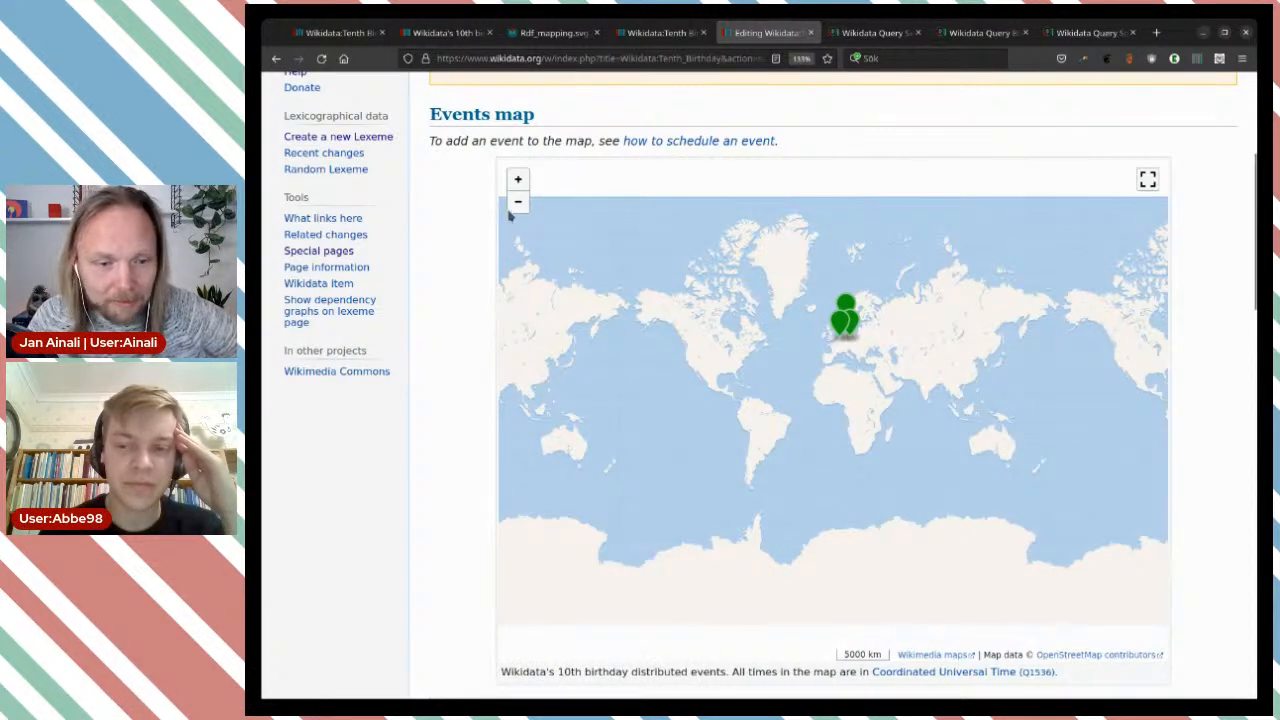
pyautogui.click(518, 180)
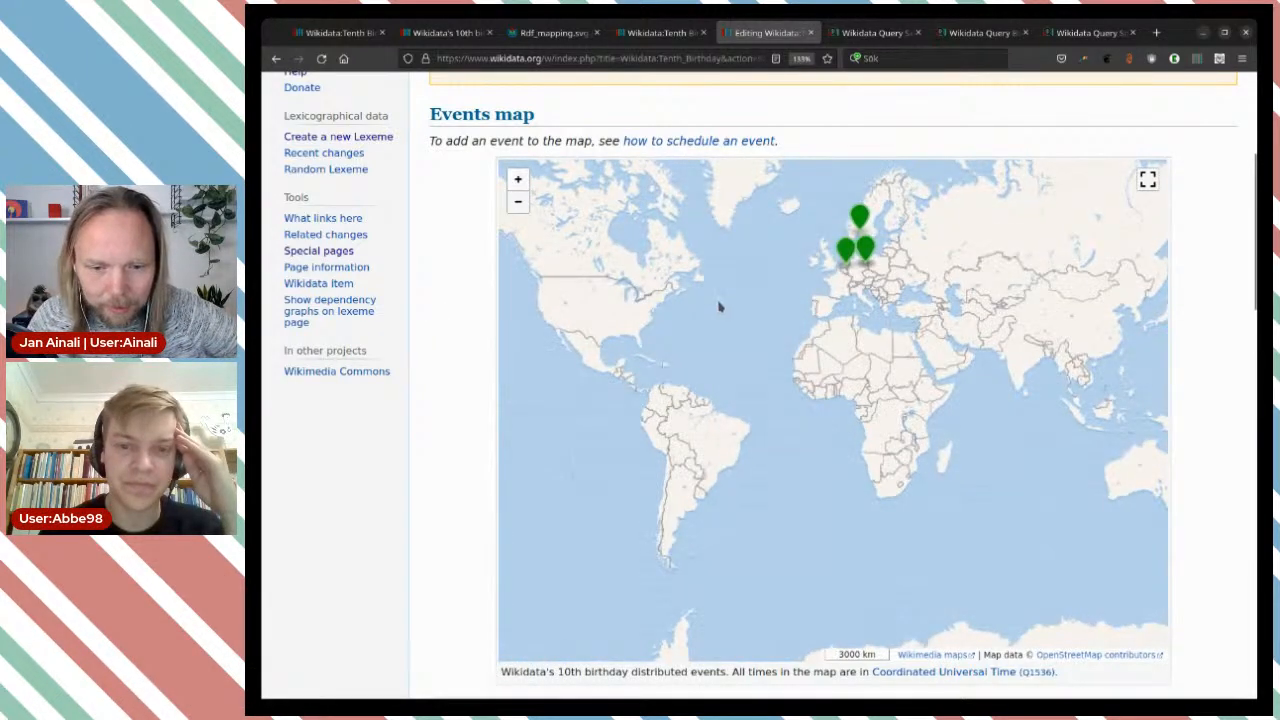
pyautogui.moveTo(719, 302); pyautogui.dragTo(656, 461)
pyautogui.click(797, 386)
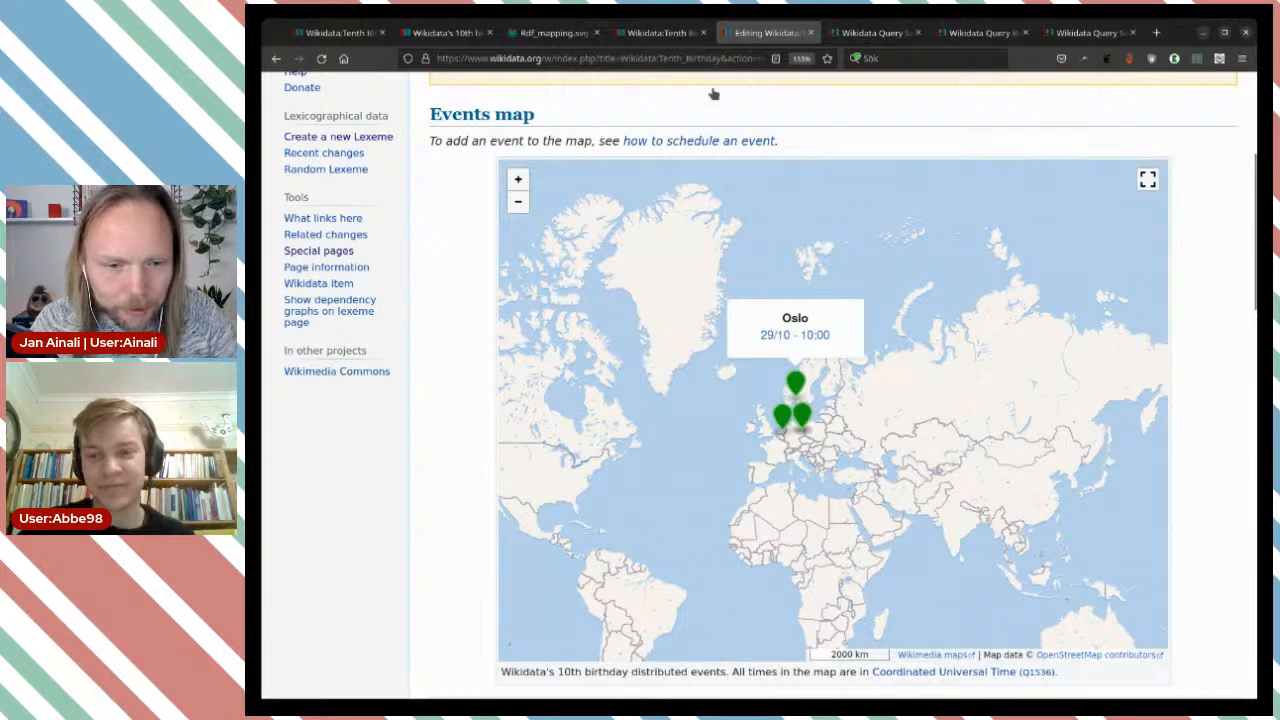
# Review the location statements on the Wikidata's 10th birthday item and bring up the Rdf_mapping.svg diagram.
pyautogui.click(445, 32)
pyautogui.scroll(3, 771, 324)
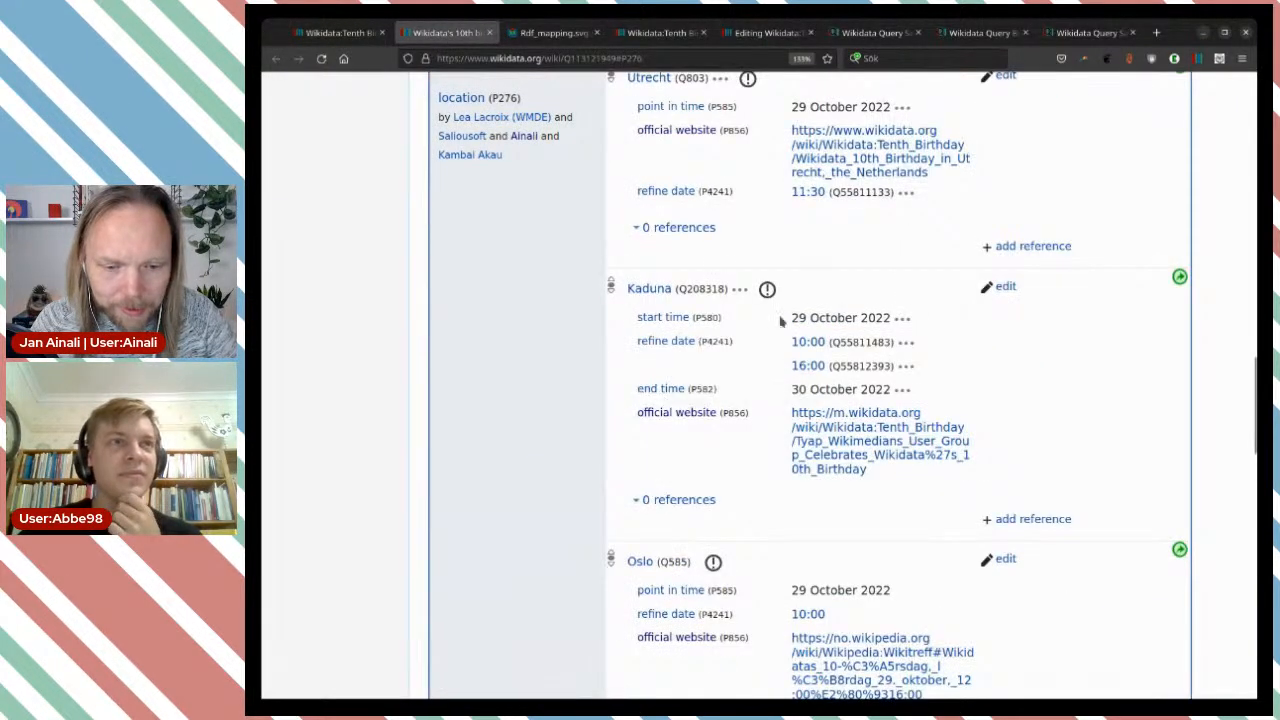
pyautogui.click(550, 32)
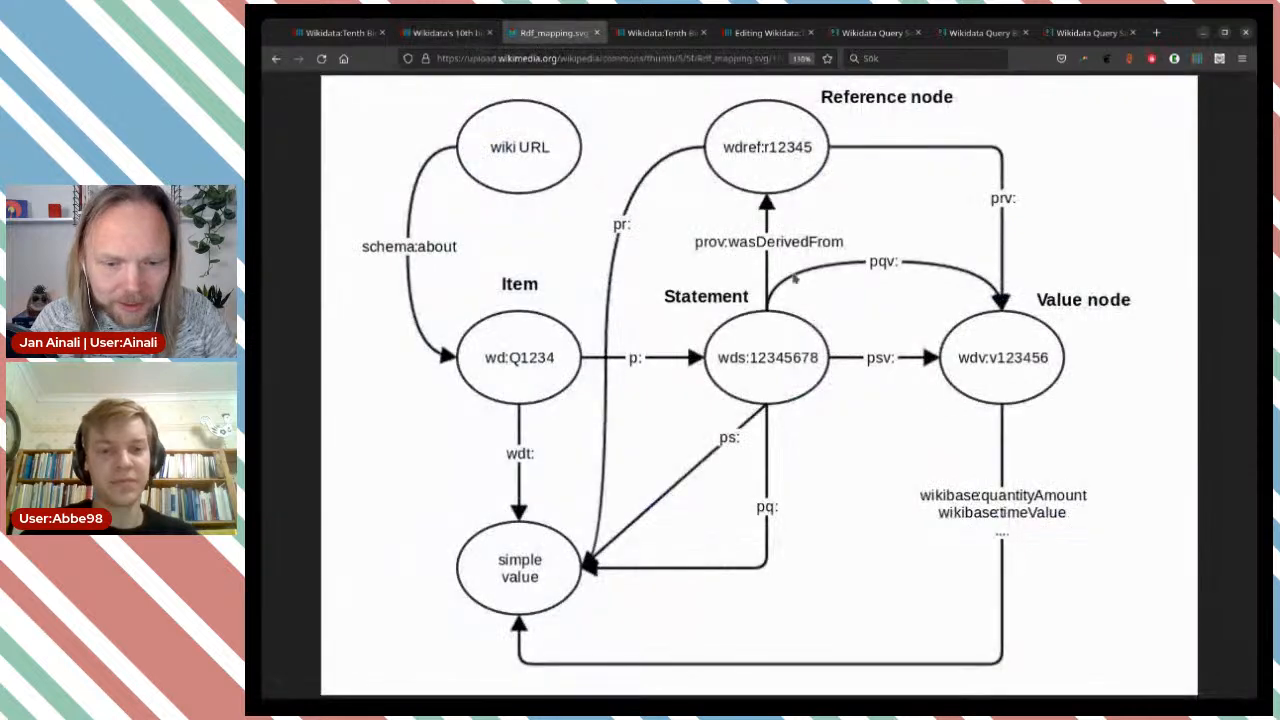